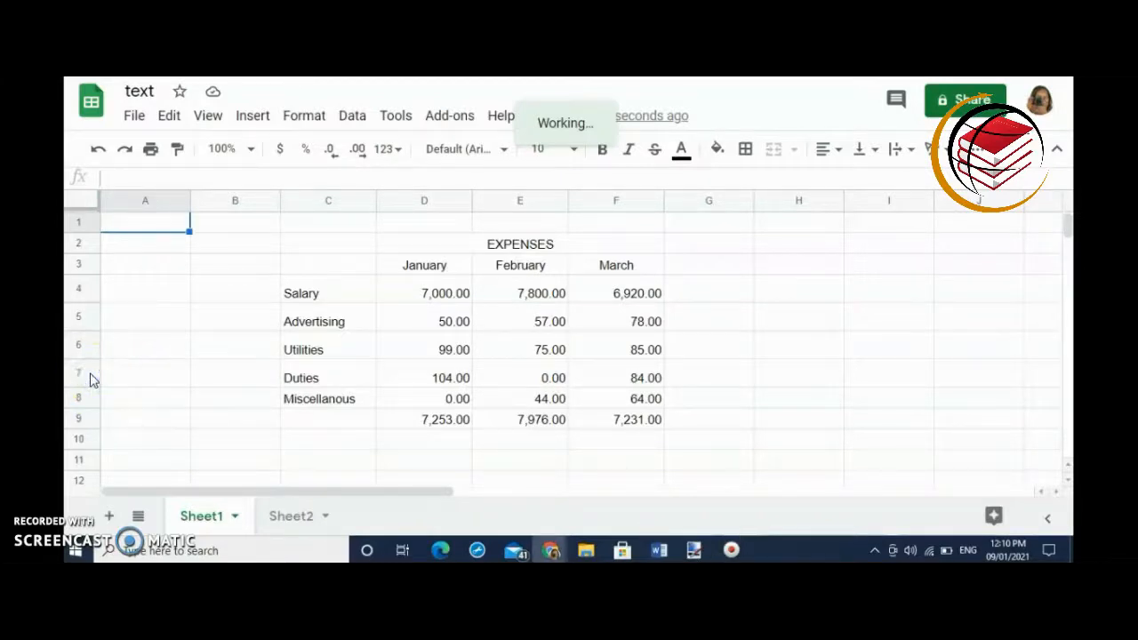
Step: Increase the height of row 7 (Duties) and shrink it back to slightly less than its original height
{"action": "left_click", "coordinate": [80, 373]}
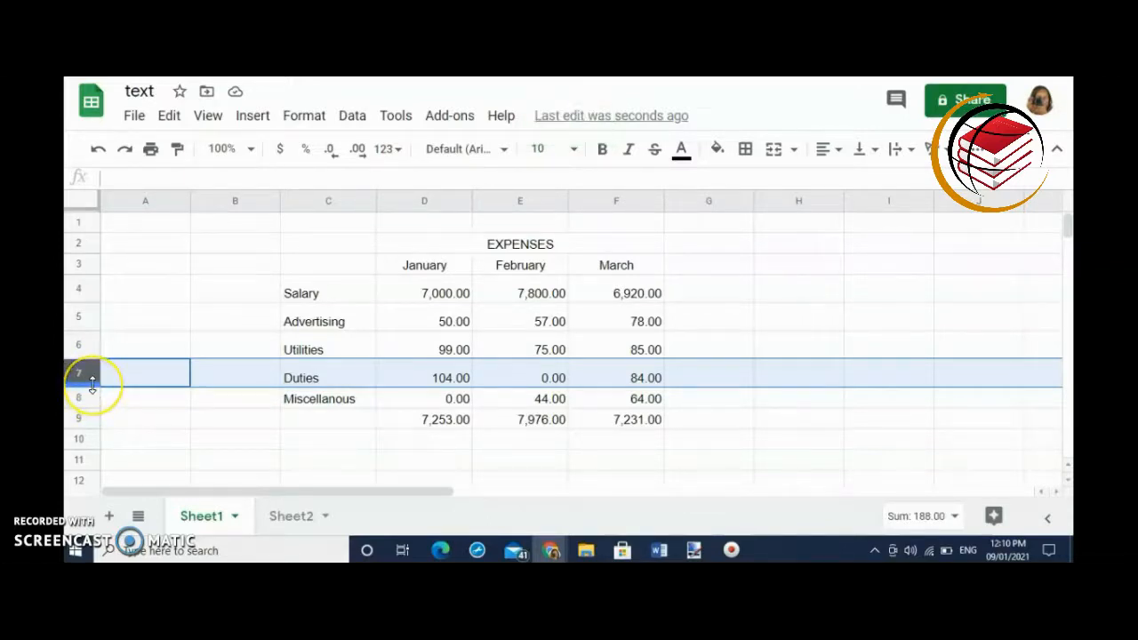
{"action": "left_click_drag", "start_coordinate": [93, 384], "coordinate": [89, 399]}
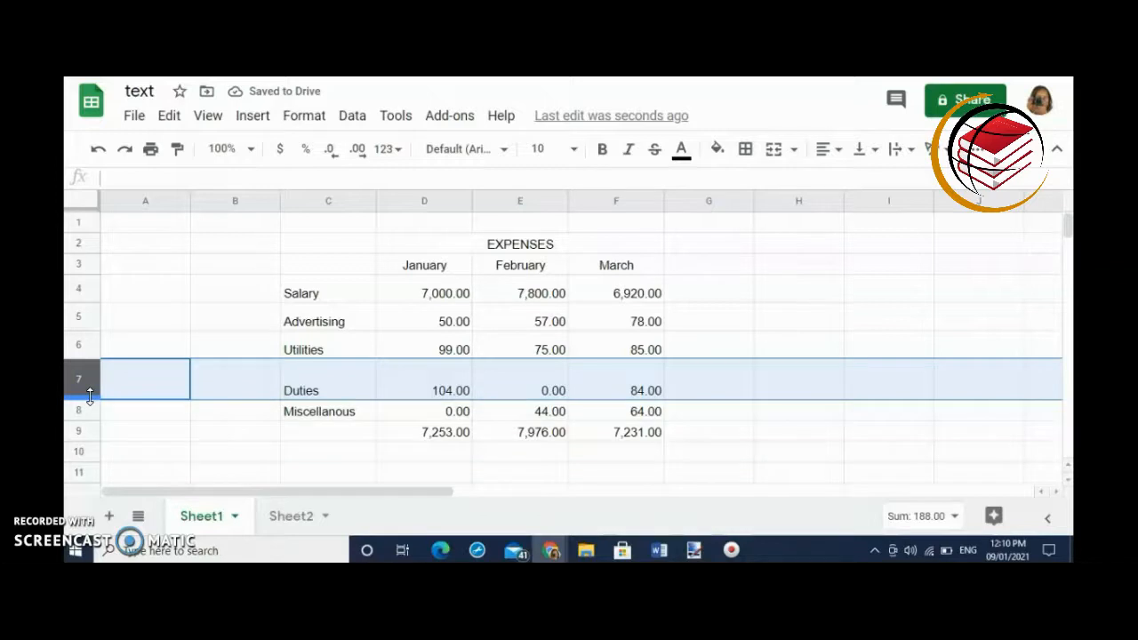
{"action": "left_click_drag", "start_coordinate": [90, 396], "coordinate": [90, 381]}
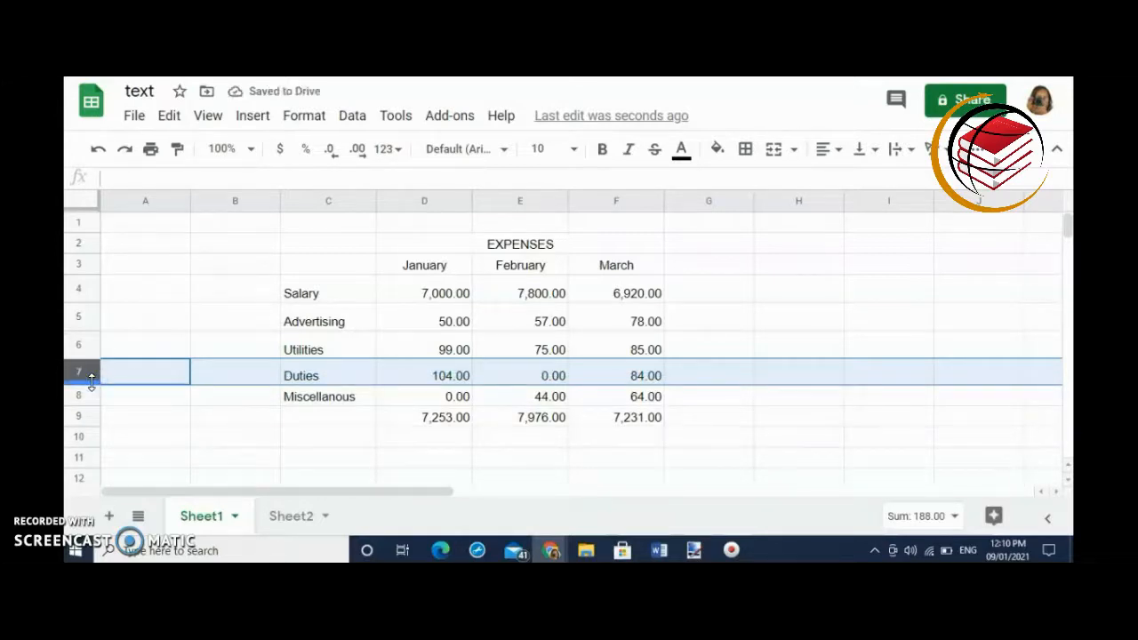
{"action": "left_click", "coordinate": [205, 431]}
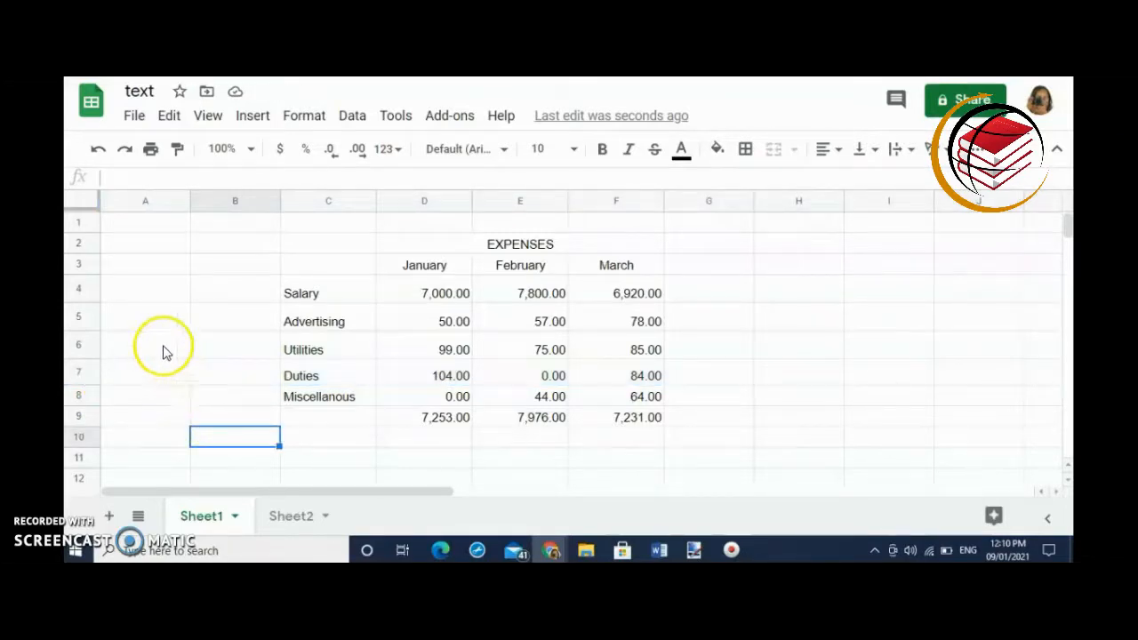
Step: Increase the height of rows 4 to 7 together and undo the resize
{"action": "left_click", "coordinate": [79, 292]}
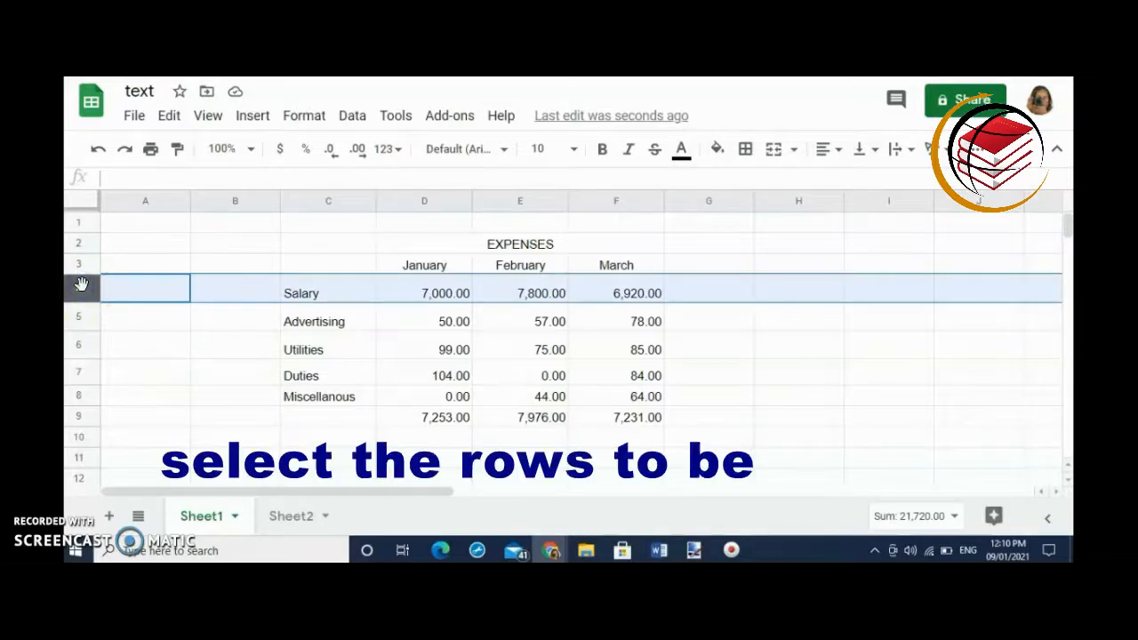
{"action": "key", "text": "shift+Down"}
{"action": "key", "text": "shift+Down"}
{"action": "key", "text": "shift+Down"}
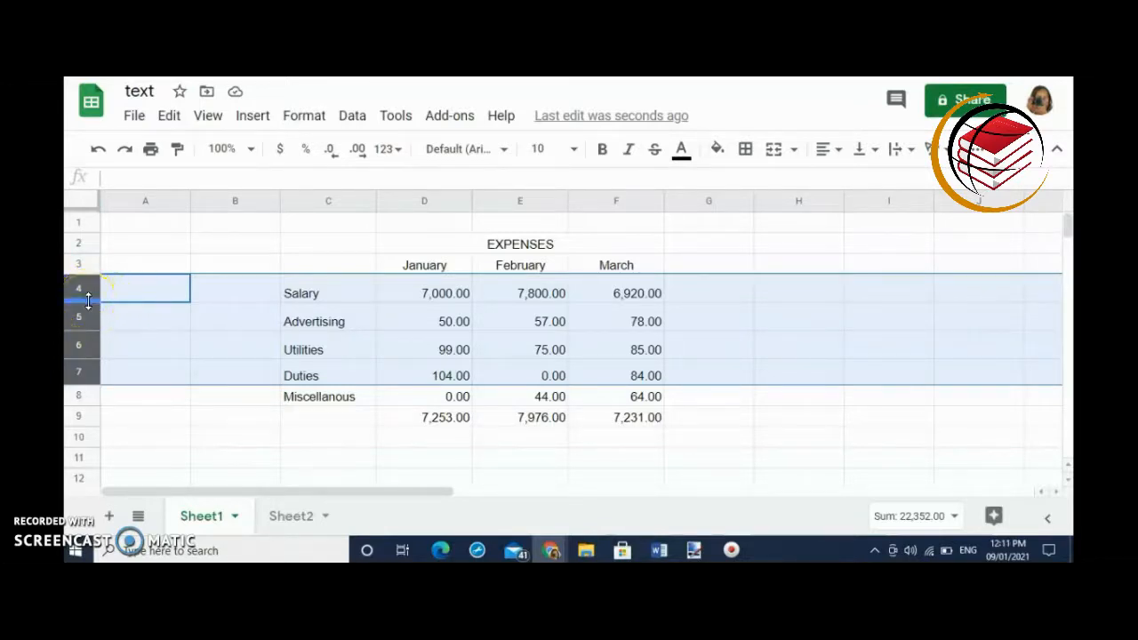
{"action": "left_click_drag", "start_coordinate": [88, 301], "coordinate": [89, 317]}
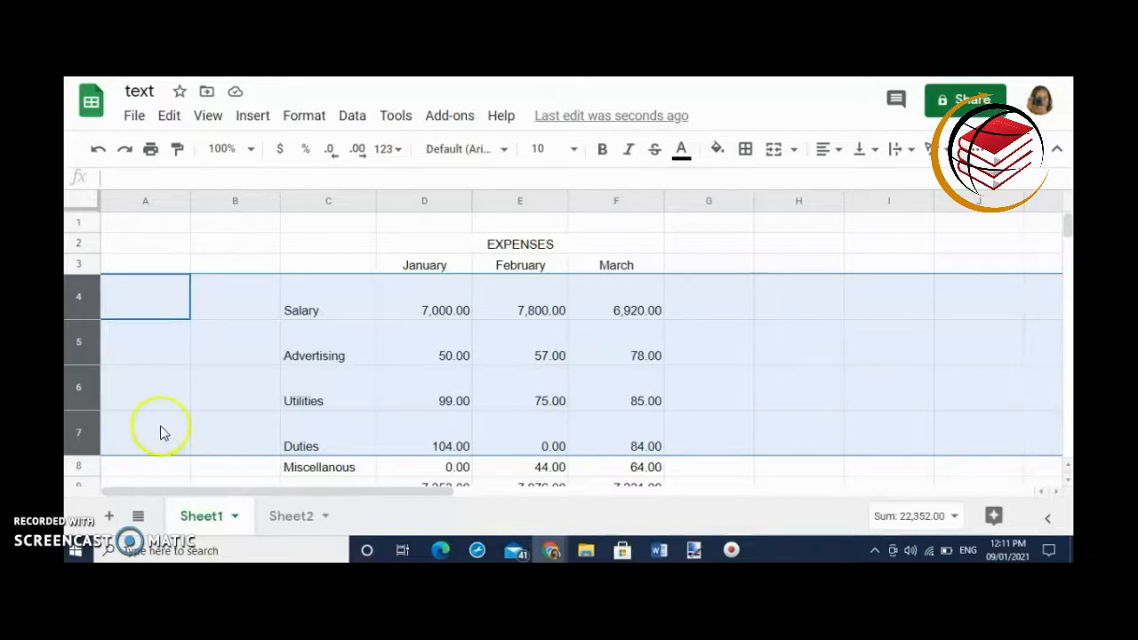
{"action": "left_click", "coordinate": [98, 151]}
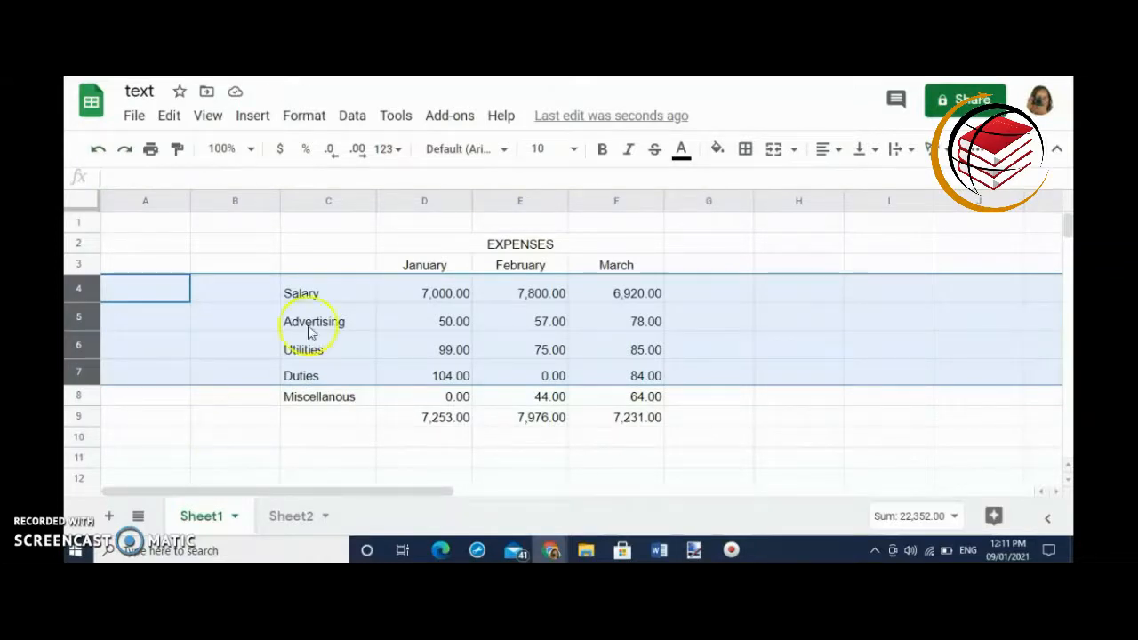
{"action": "left_click", "coordinate": [236, 245]}
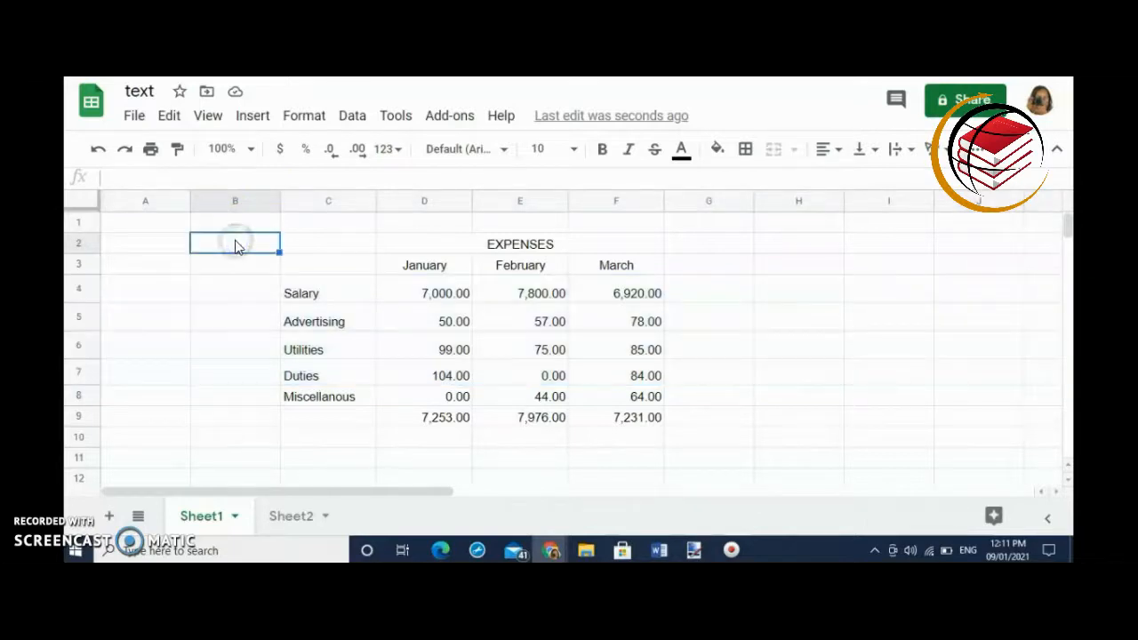
Step: Increase the height of all rows in the sheet at once and undo the change
{"action": "left_click", "coordinate": [77, 202]}
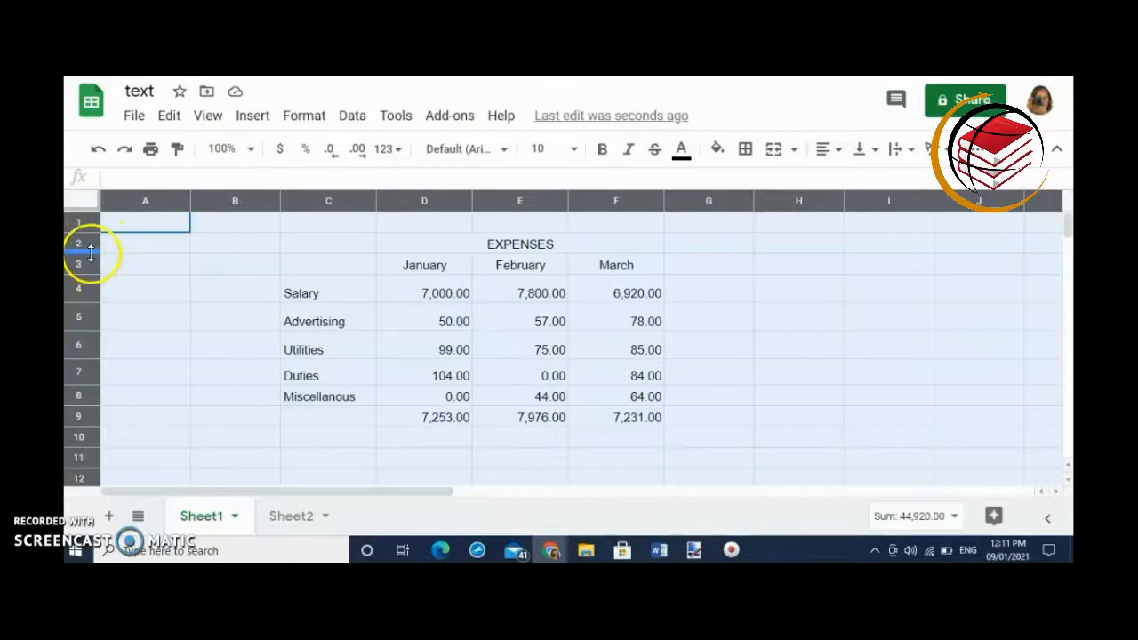
{"action": "left_click_drag", "start_coordinate": [91, 254], "coordinate": [89, 281]}
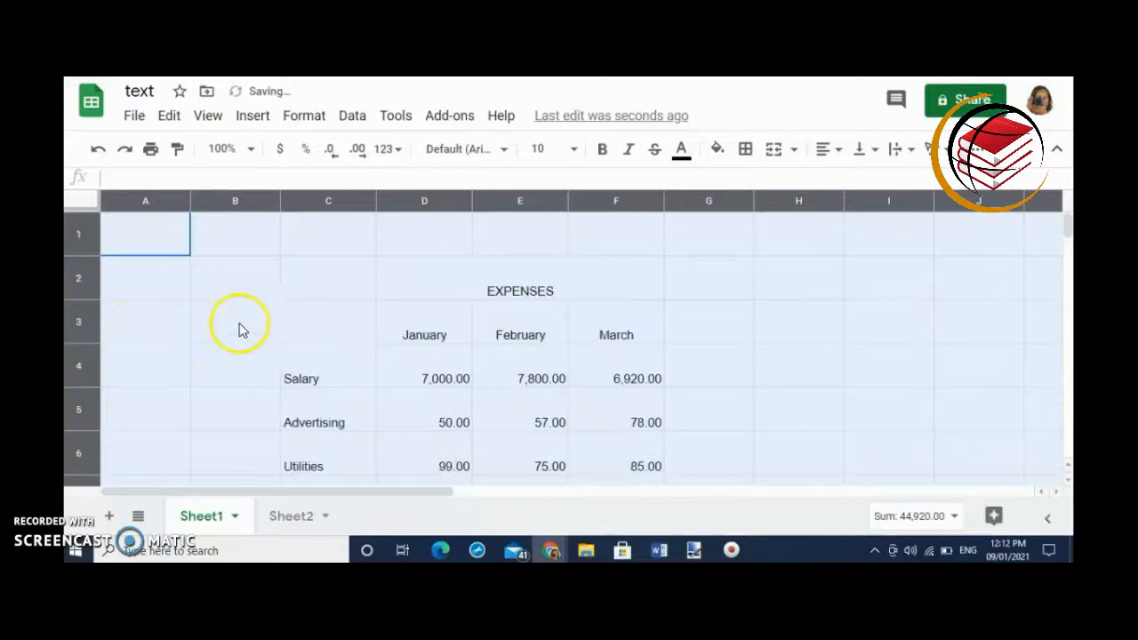
{"action": "scroll", "coordinate": [287, 322], "scroll_direction": "down", "scroll_amount": 5}
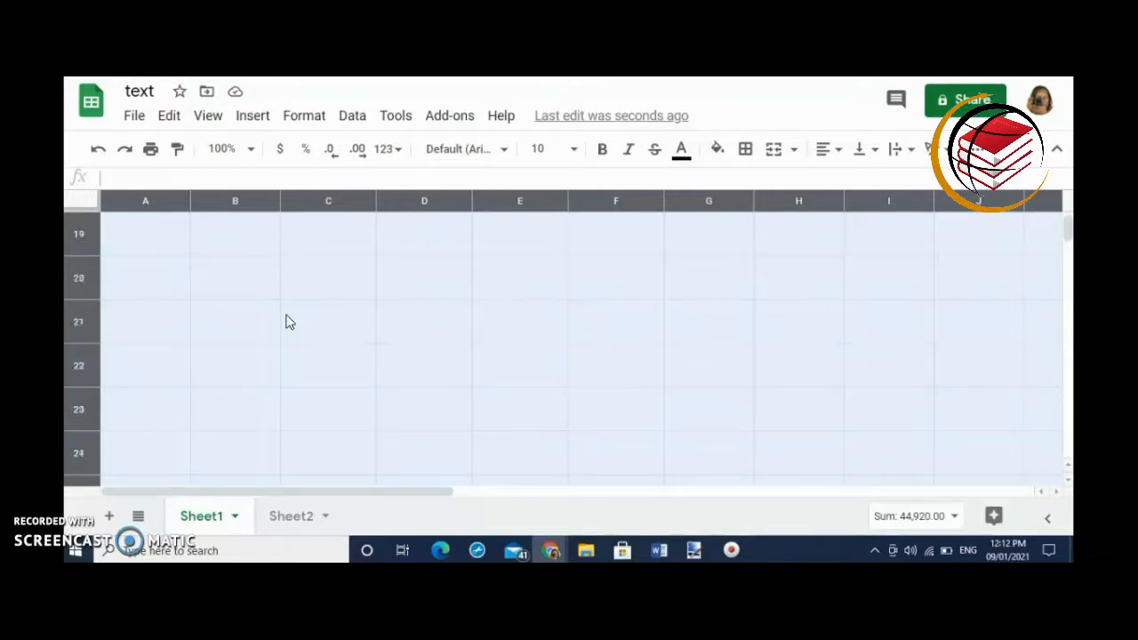
{"action": "scroll", "coordinate": [287, 322], "scroll_direction": "up", "scroll_amount": 10}
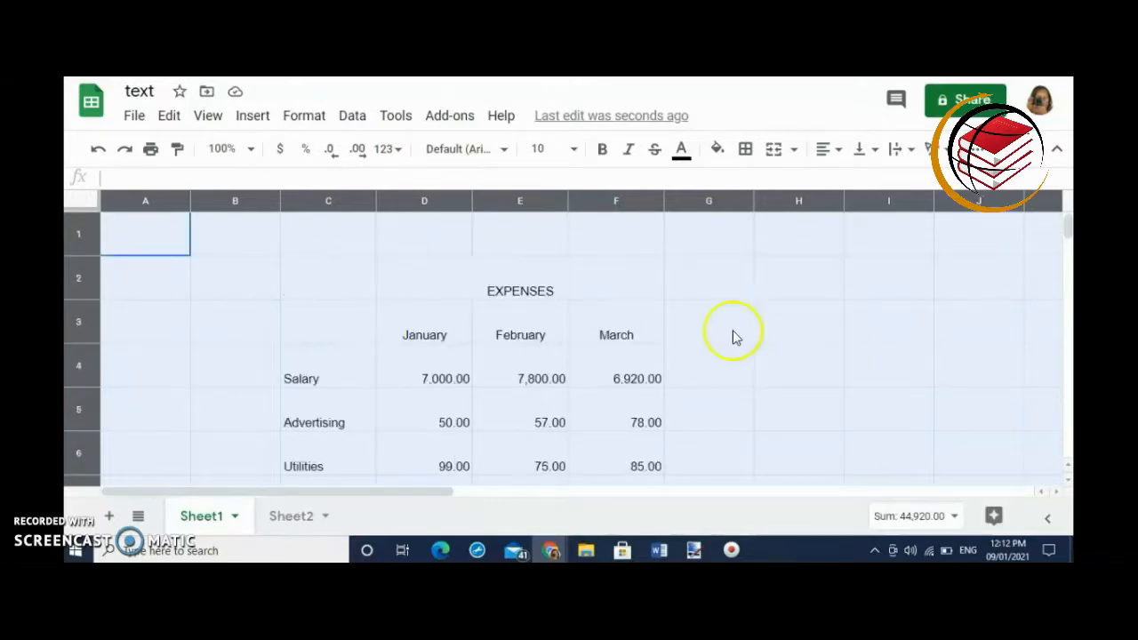
{"action": "left_click", "coordinate": [736, 328]}
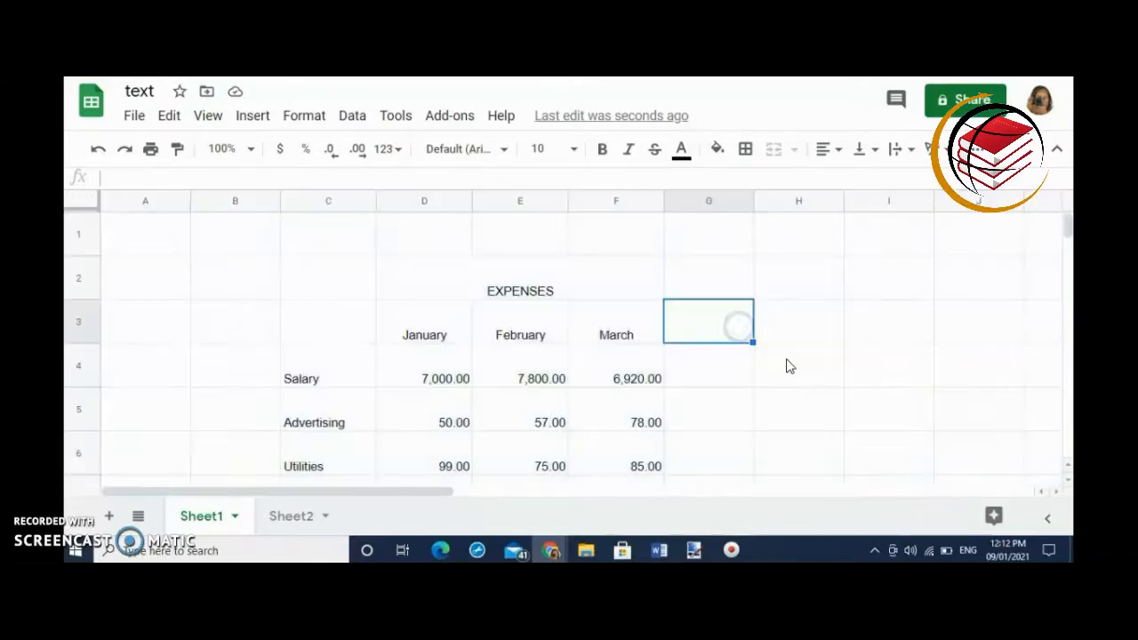
{"action": "left_click", "coordinate": [96, 146]}
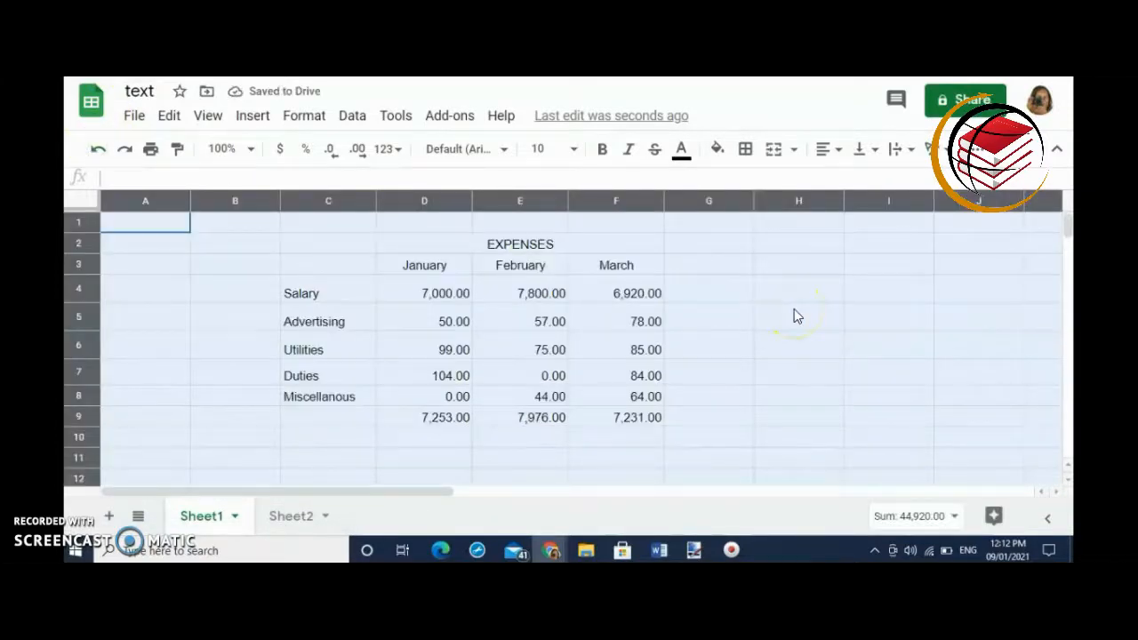
{"action": "left_click", "coordinate": [796, 317]}
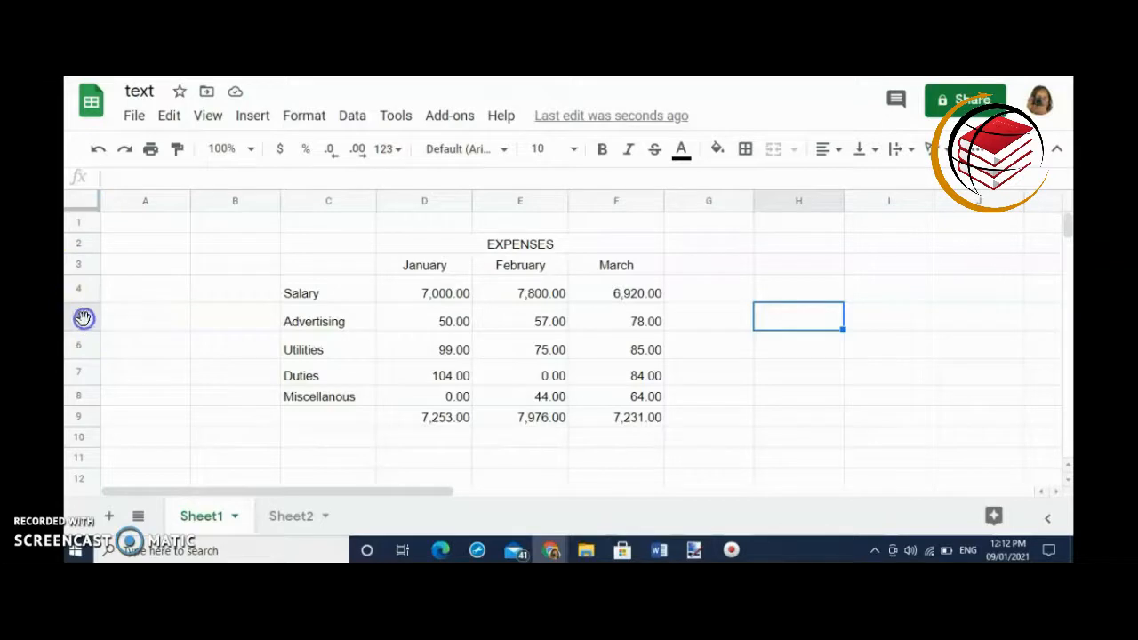
Step: Set the height of row 5 (Advertising) to exactly 45 pixels
{"action": "left_click", "coordinate": [83, 317]}
{"action": "right_click", "coordinate": [83, 317]}
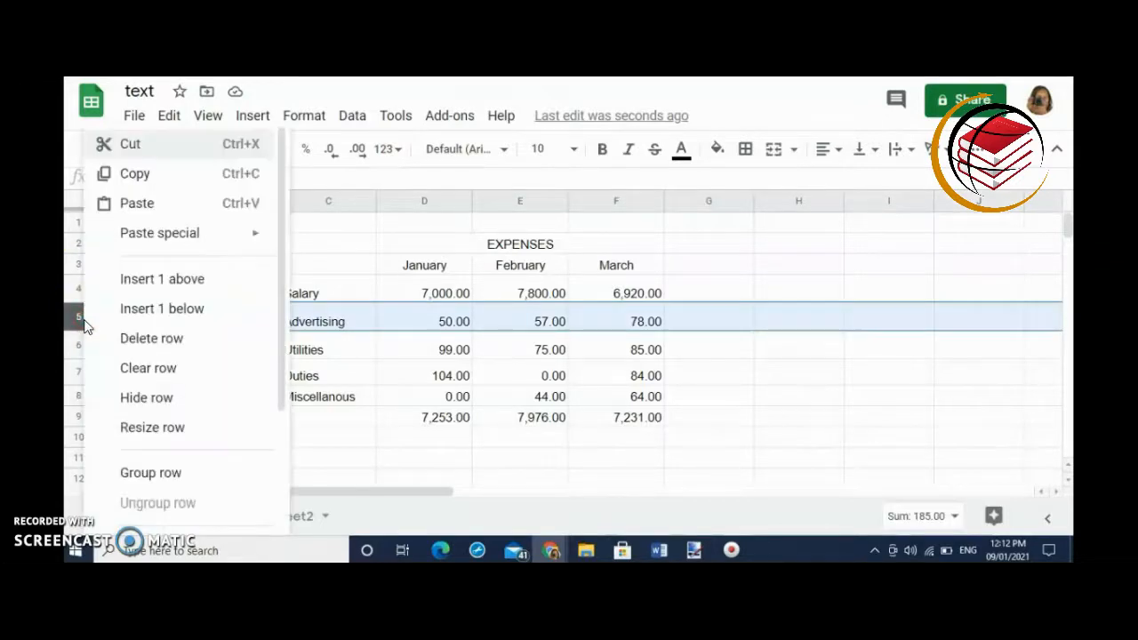
{"action": "left_click", "coordinate": [140, 430]}
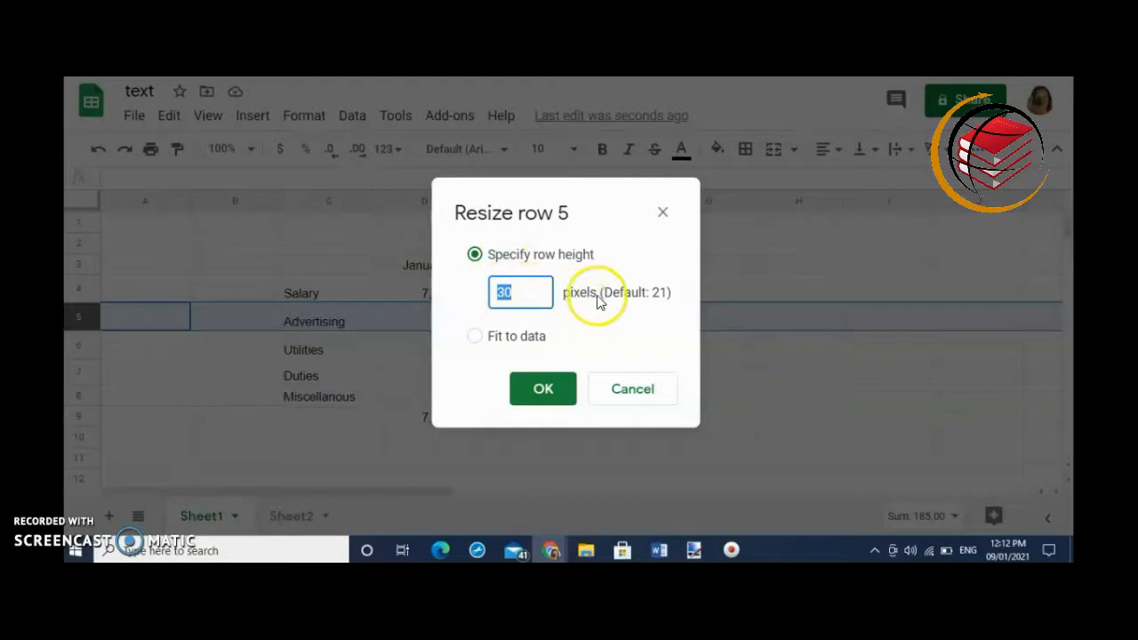
{"action": "left_click", "coordinate": [534, 293]}
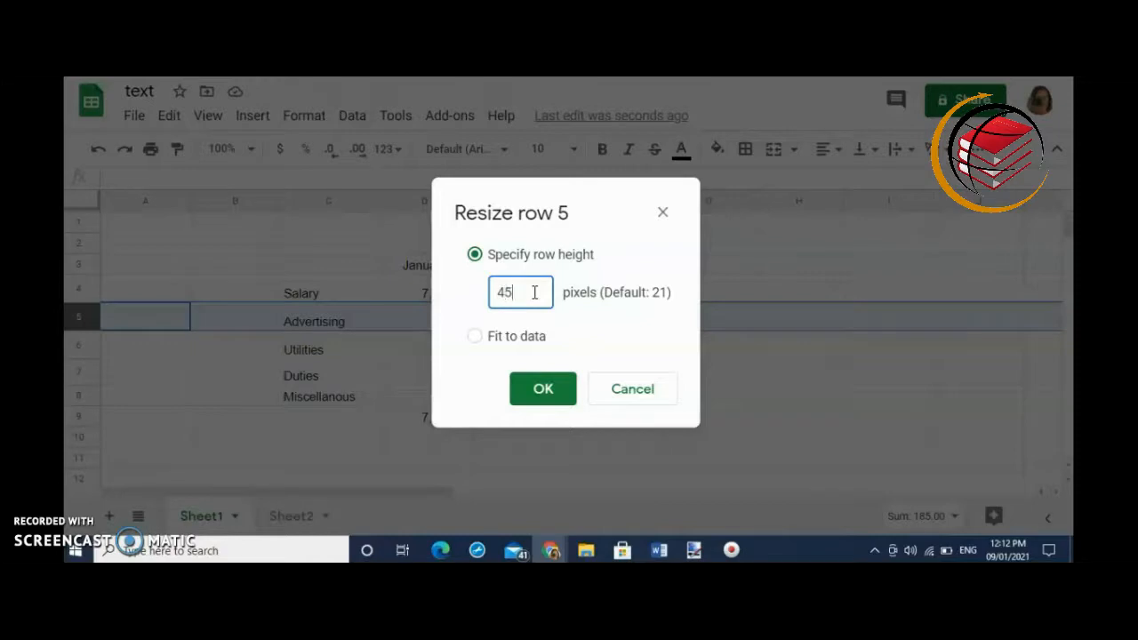
{"action": "left_click", "coordinate": [551, 390]}
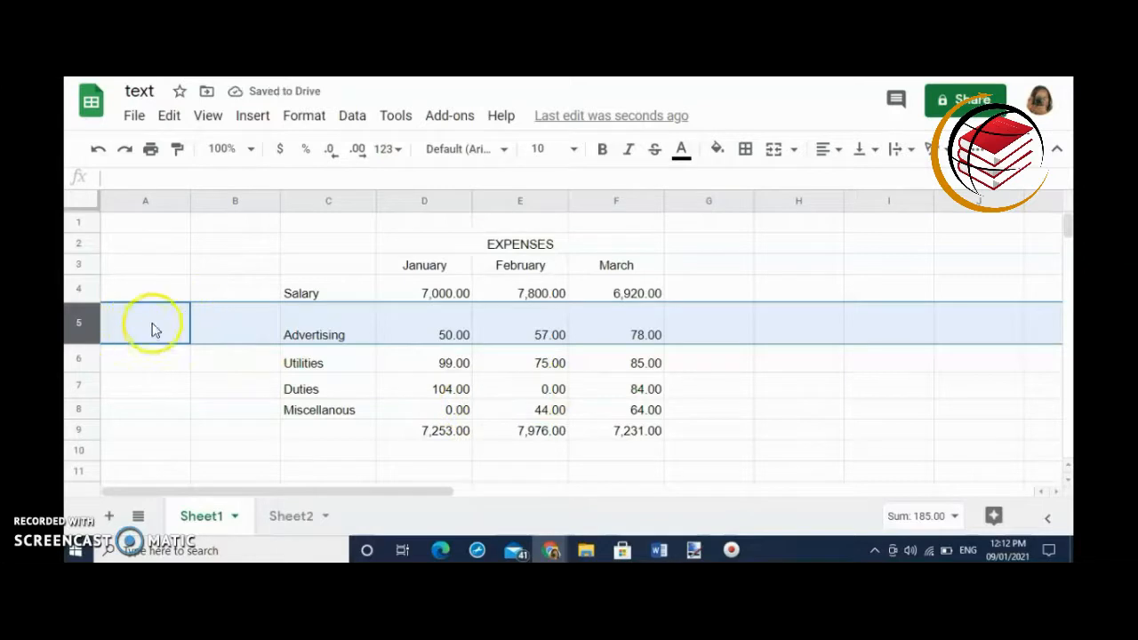
Step: Reduce the height of row 5 (Advertising) by specifying a smaller pixel value, and deselect the row
{"action": "right_click", "coordinate": [89, 322]}
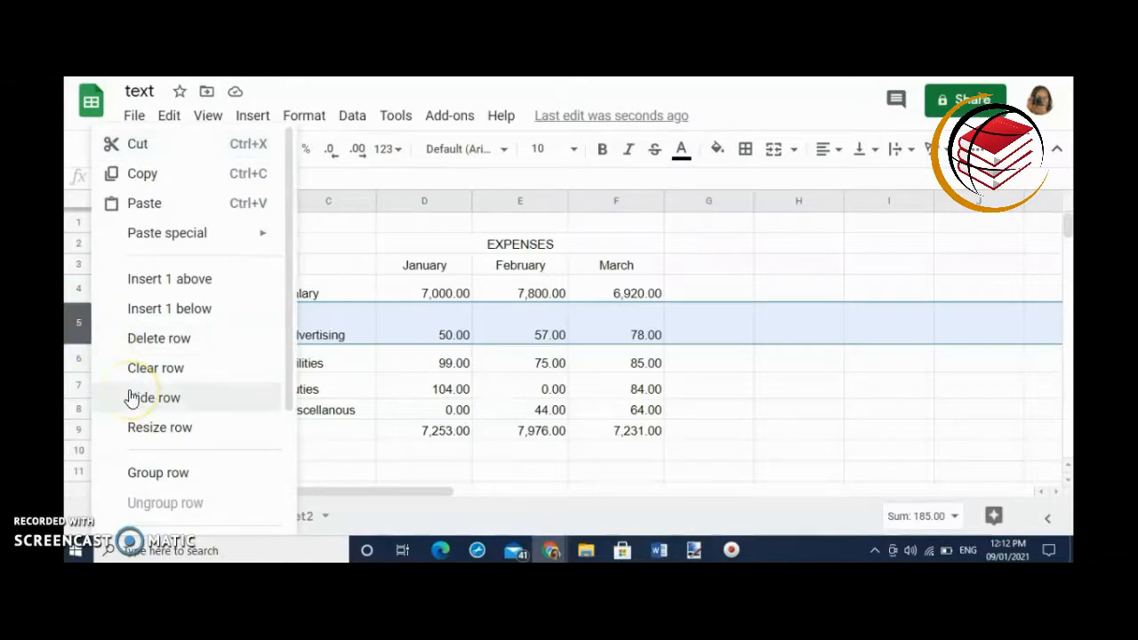
{"action": "left_click", "coordinate": [228, 430]}
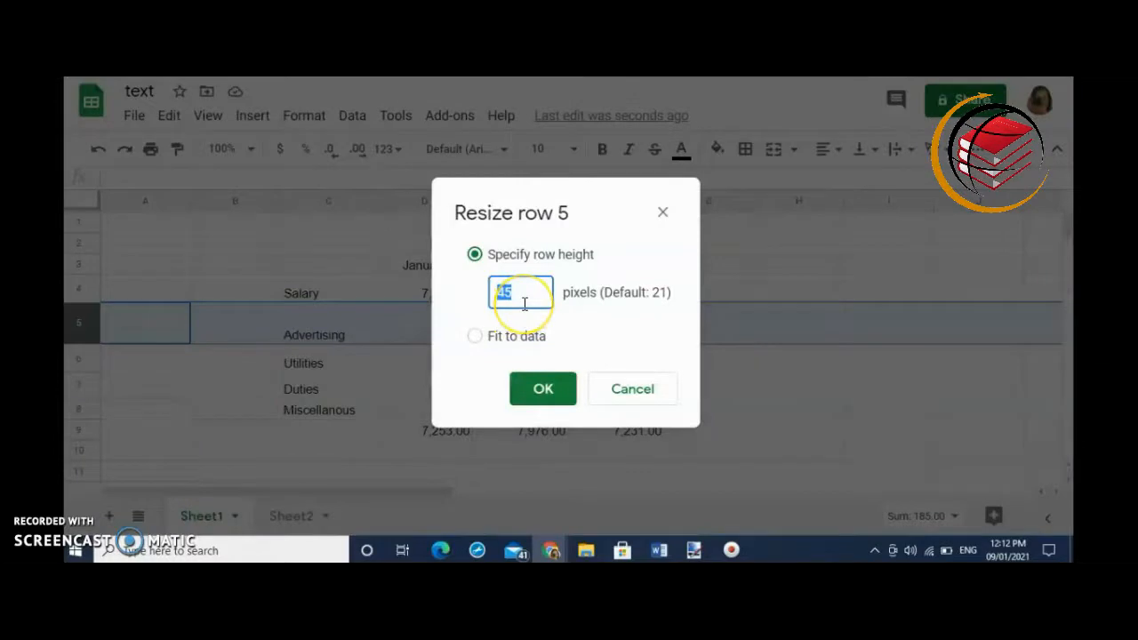
{"action": "left_click", "coordinate": [544, 391]}
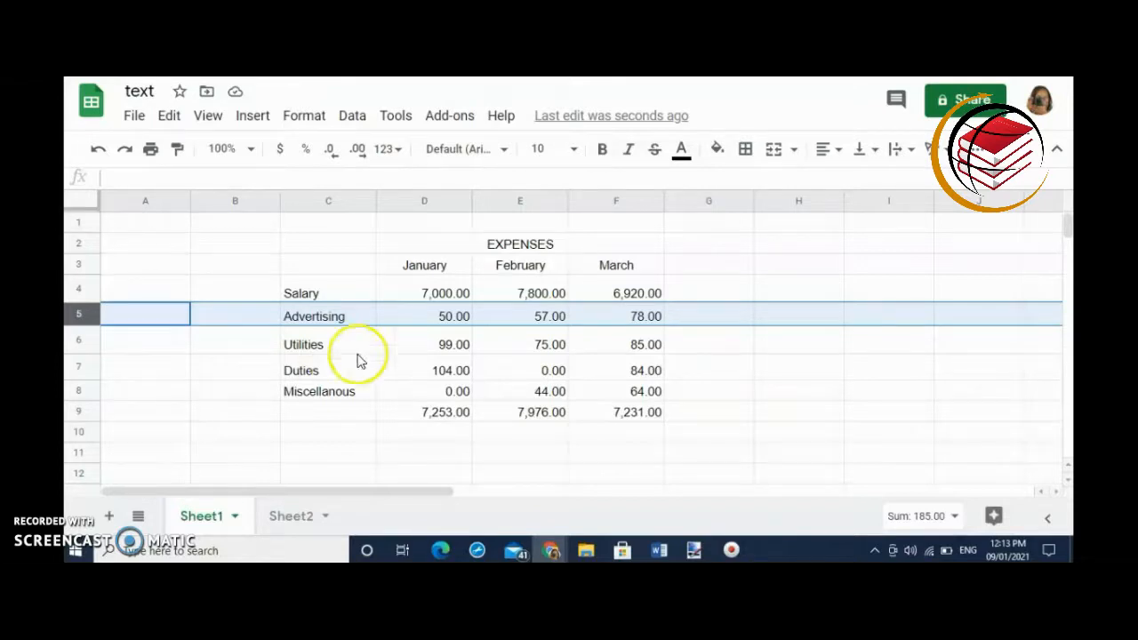
{"action": "left_click", "coordinate": [313, 422]}
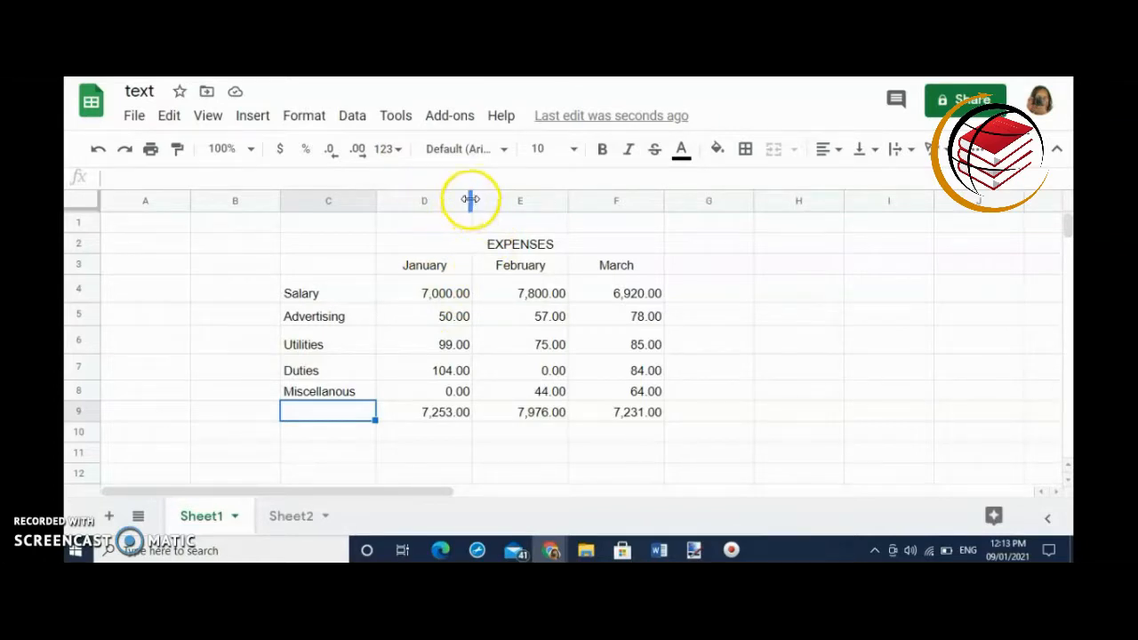
Step: Narrow column D (January) and widen it again to slightly more than its original width
{"action": "left_click_drag", "start_coordinate": [471, 199], "coordinate": [458, 199]}
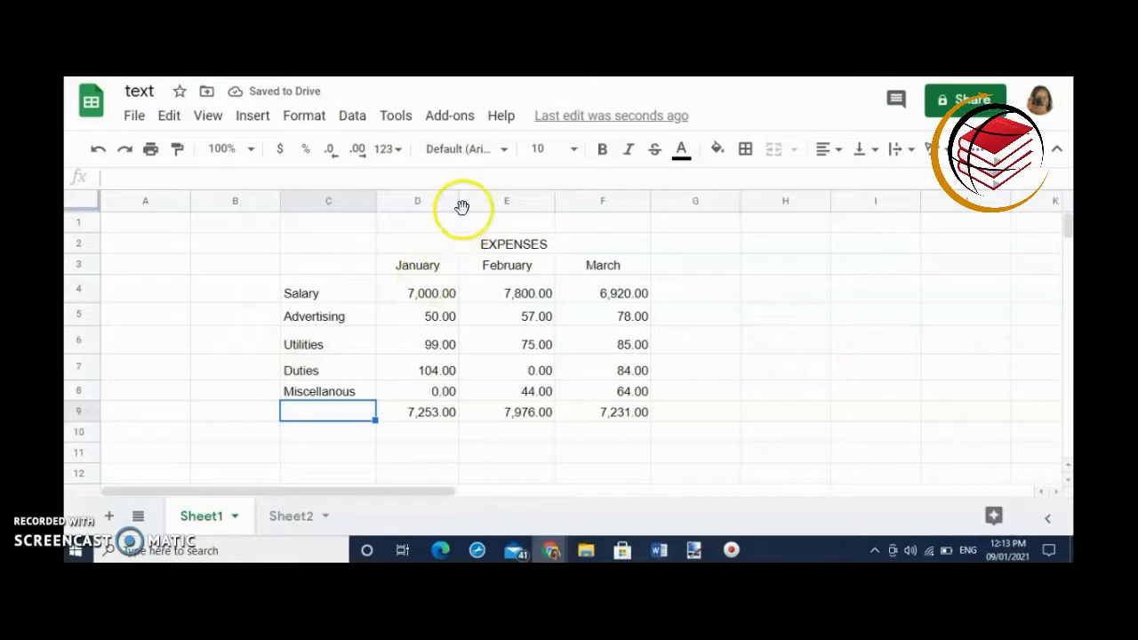
{"action": "left_click", "coordinate": [411, 205]}
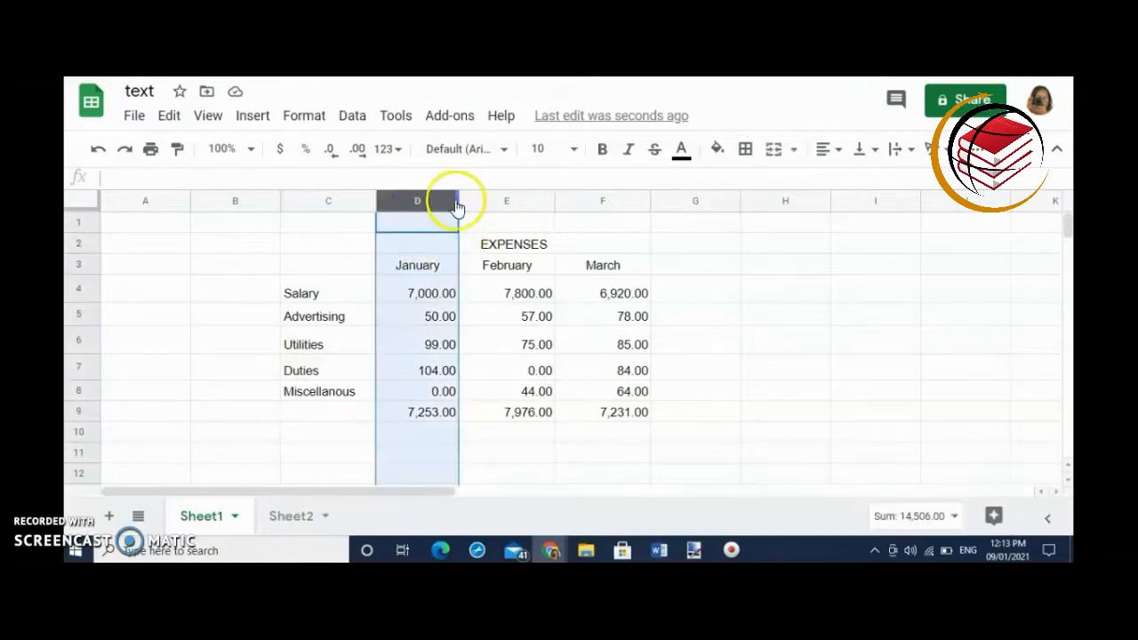
{"action": "left_click_drag", "start_coordinate": [458, 200], "coordinate": [475, 196]}
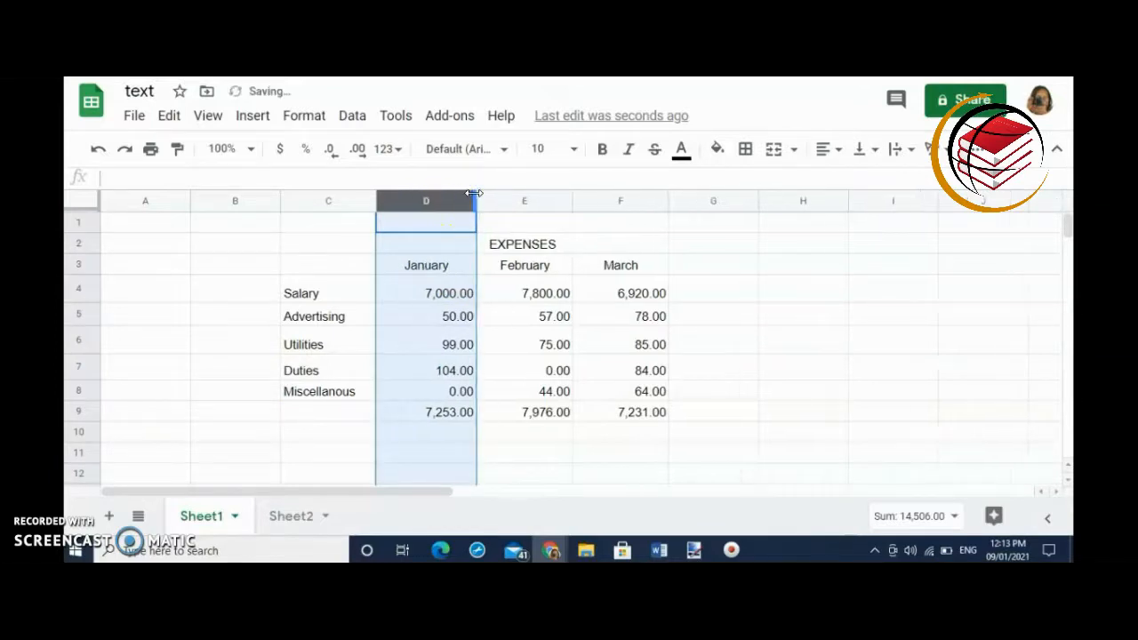
{"action": "left_click", "coordinate": [712, 266]}
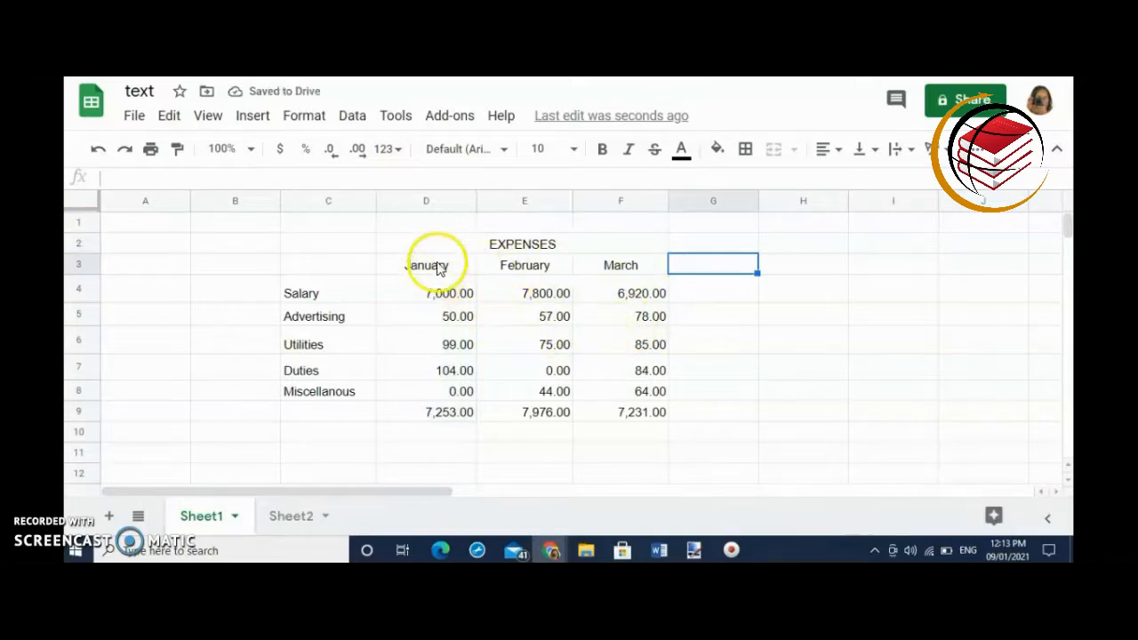
Step: Select columns D to F (January to March) and narrow them together to one equal width
{"action": "left_click", "coordinate": [427, 202]}
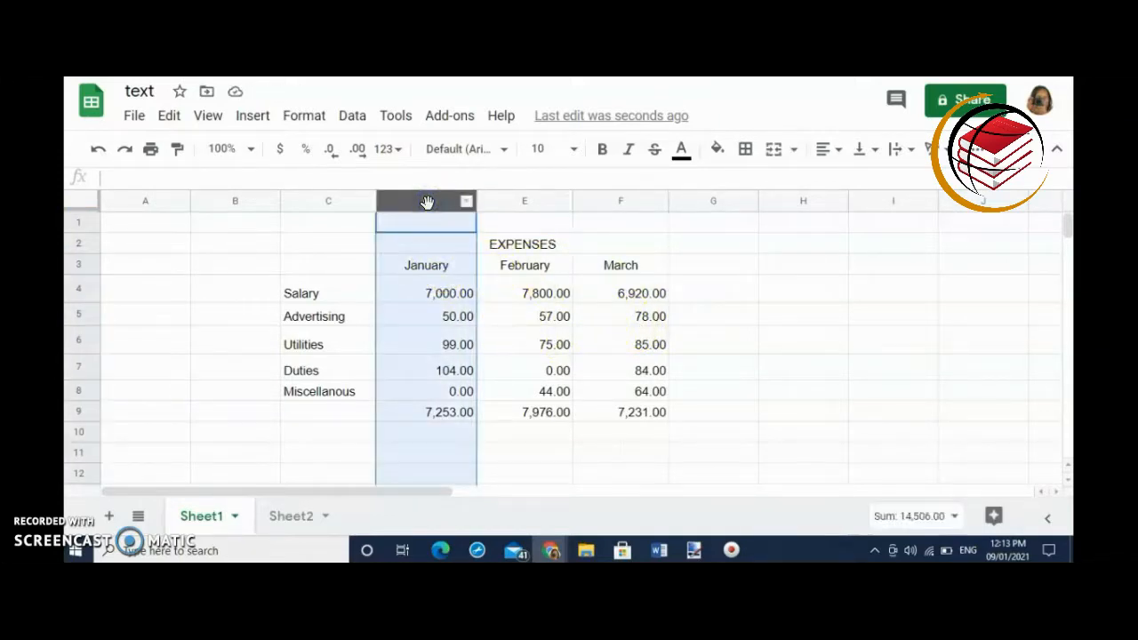
{"action": "key", "text": "shift+Right"}
{"action": "key", "text": "shift+Right"}
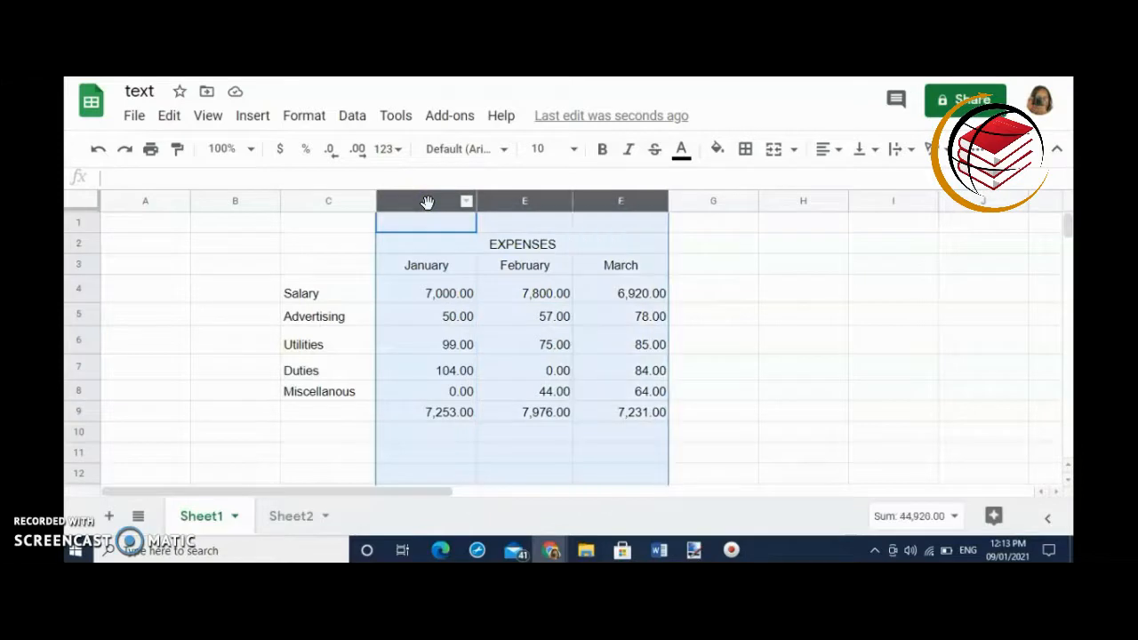
{"action": "left_click_drag", "start_coordinate": [426, 202], "coordinate": [540, 205]}
{"action": "left_click_drag", "start_coordinate": [569, 201], "coordinate": [555, 201]}
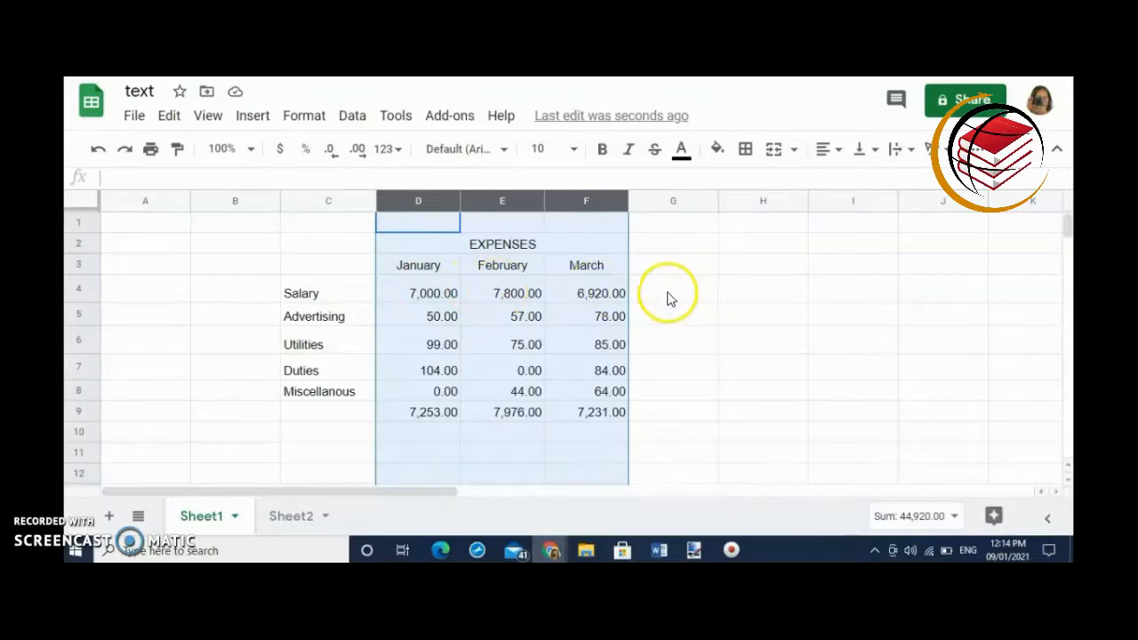
{"action": "left_click", "coordinate": [818, 324]}
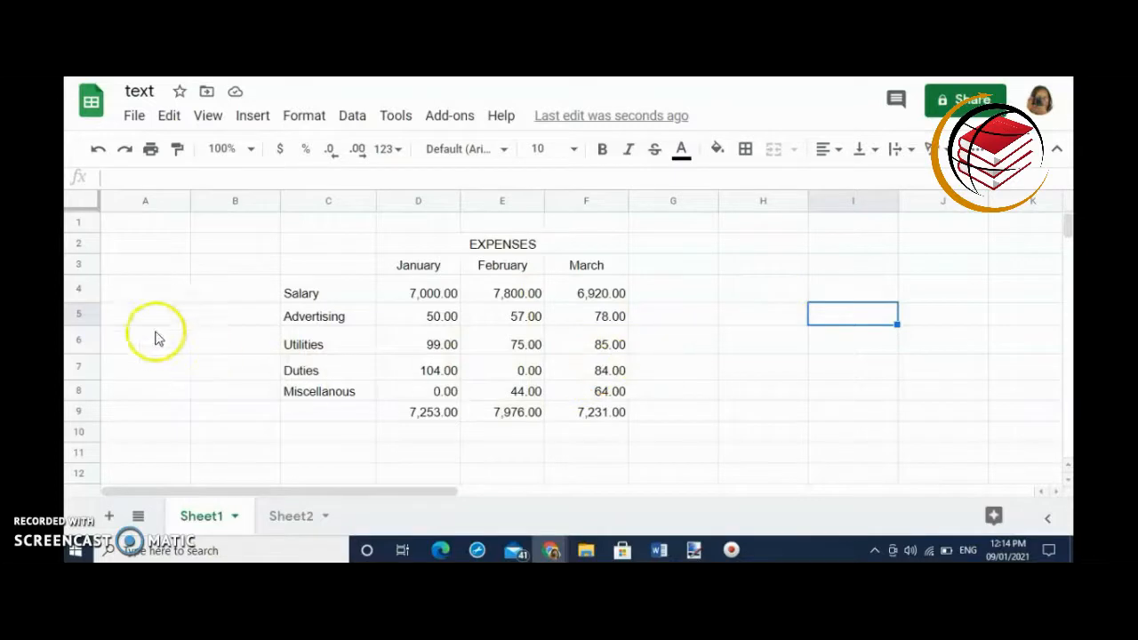
Step: Select the entire sheet and narrow all columns together to one uniform width
{"action": "left_click", "coordinate": [79, 200]}
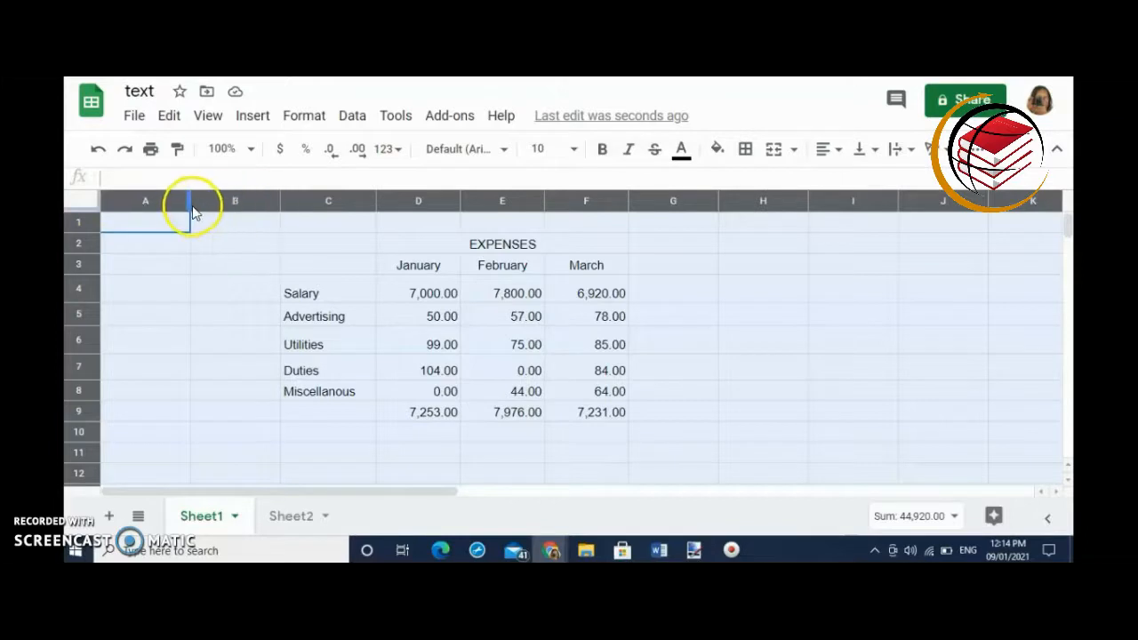
{"action": "left_click_drag", "start_coordinate": [190, 200], "coordinate": [171, 195]}
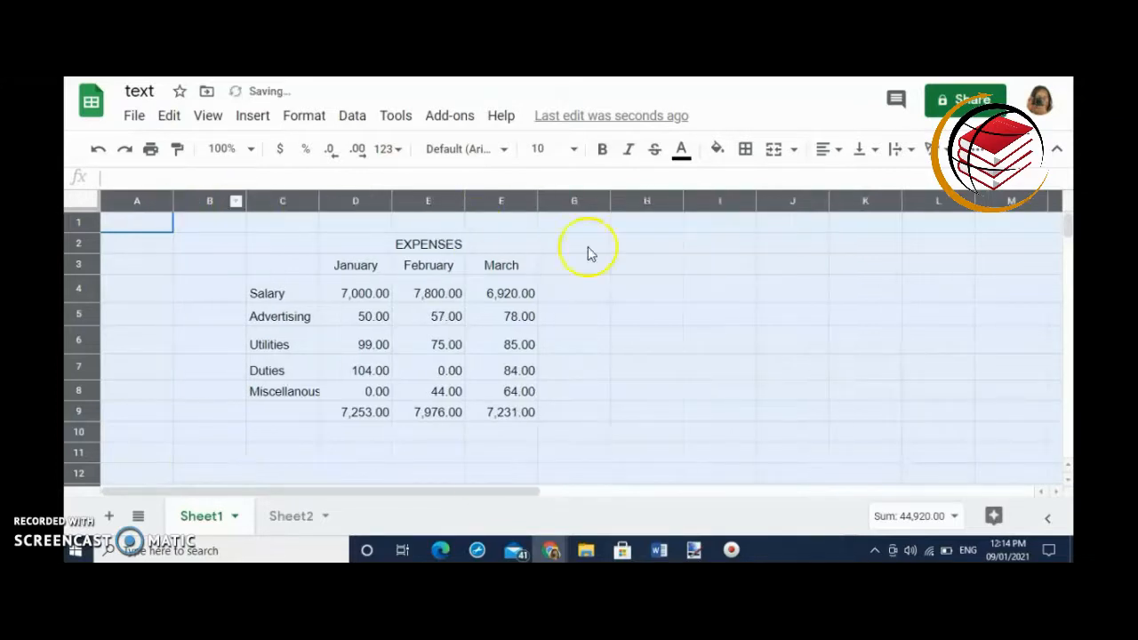
{"action": "left_click", "coordinate": [845, 298]}
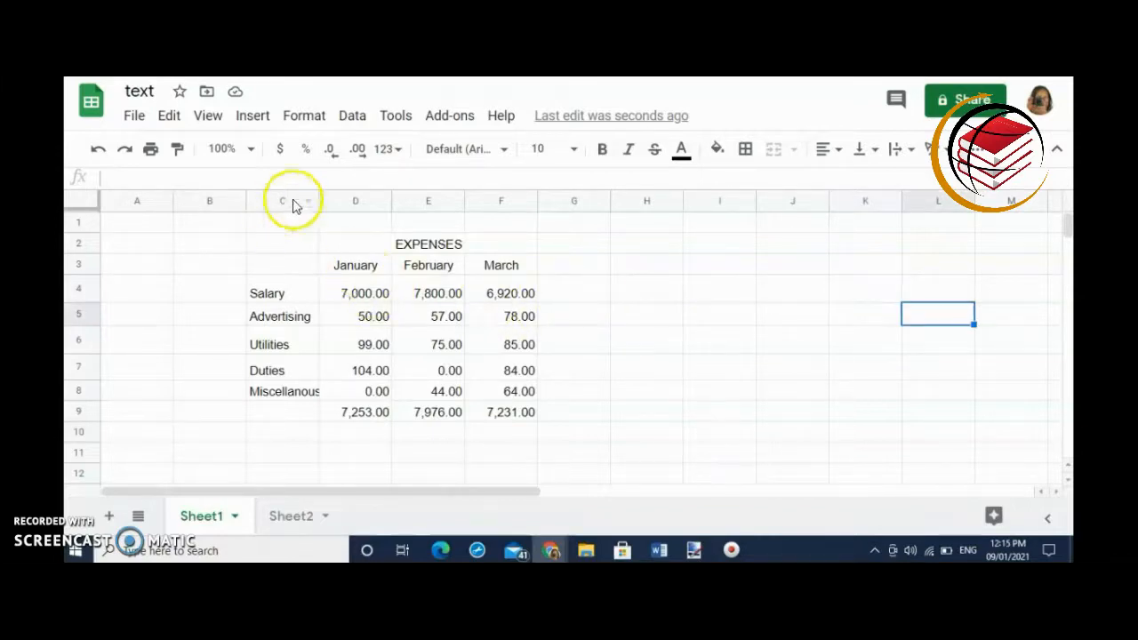
Step: Resize columns D to F (January to March) together to a width of 65 pixels, and deselect them
{"action": "left_click", "coordinate": [344, 204]}
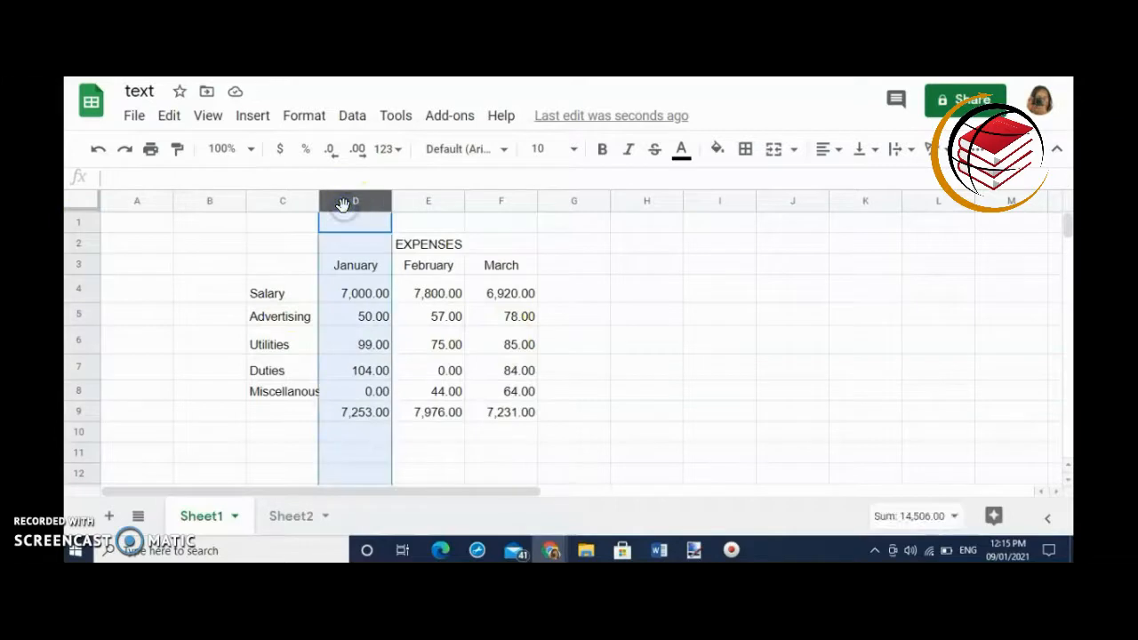
{"action": "key", "text": "shift+Right"}
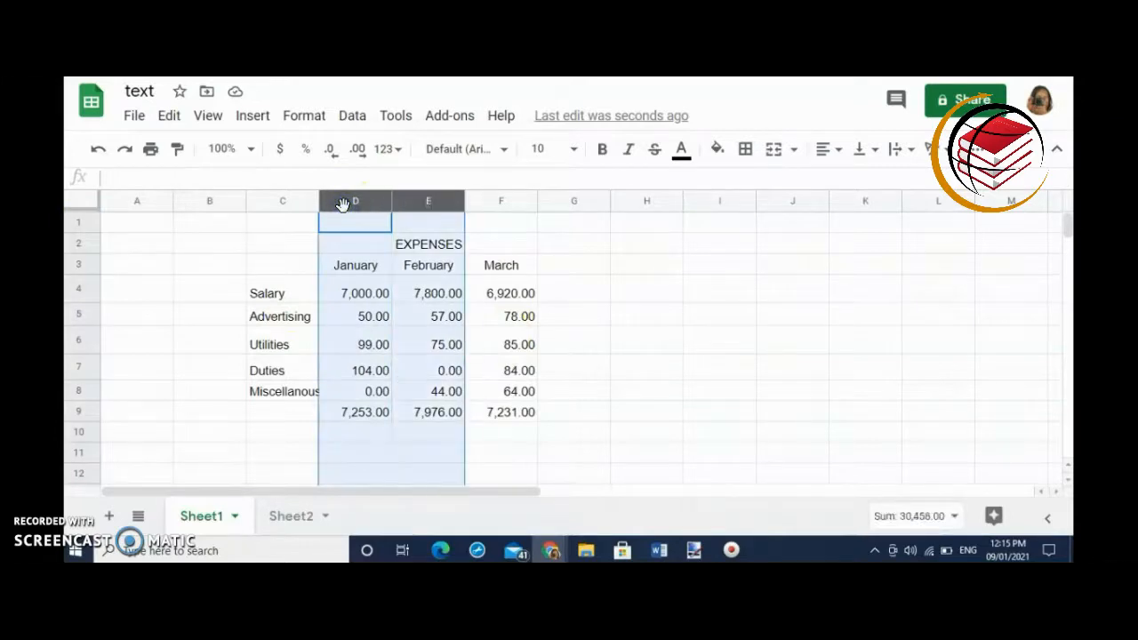
{"action": "key", "text": "shift+Right"}
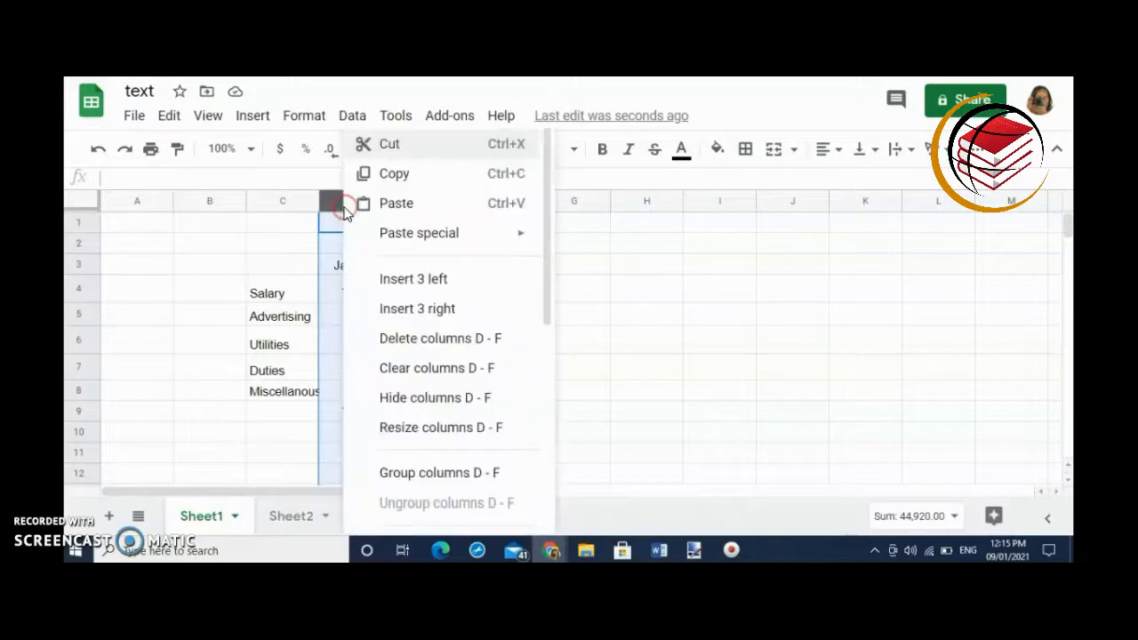
{"action": "right_click", "coordinate": [343, 205]}
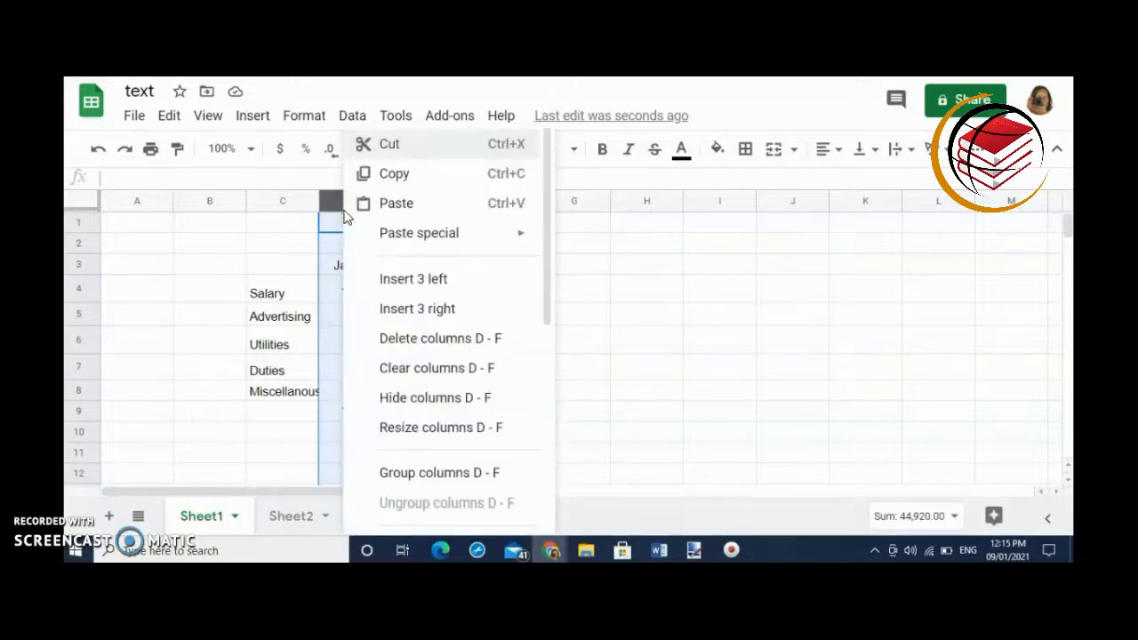
{"action": "left_click", "coordinate": [448, 442]}
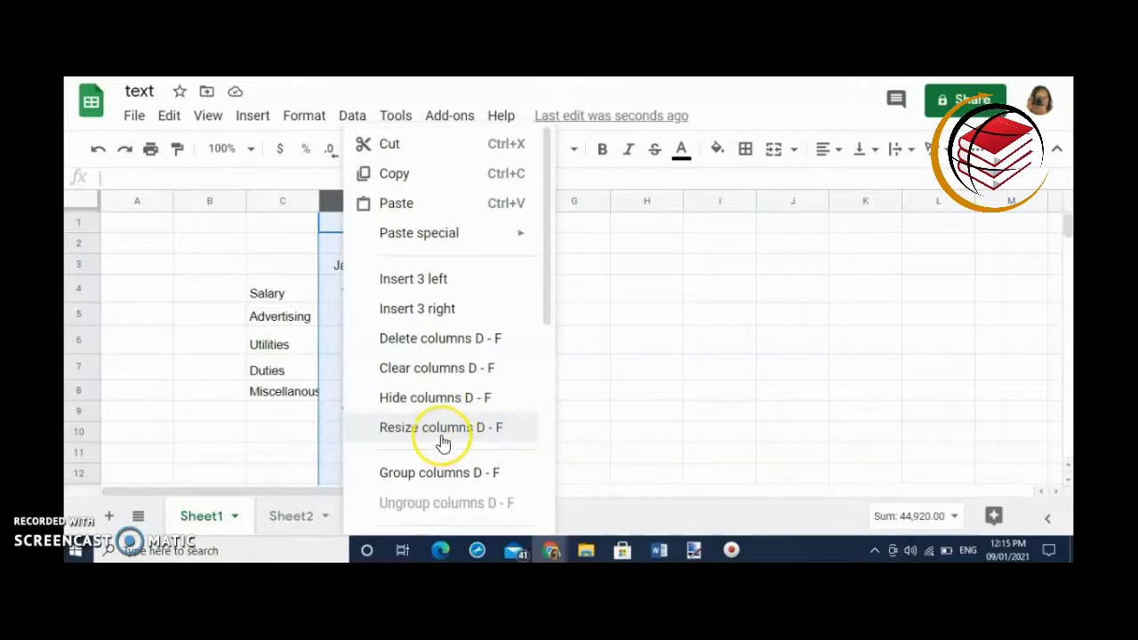
{"action": "left_click", "coordinate": [442, 439]}
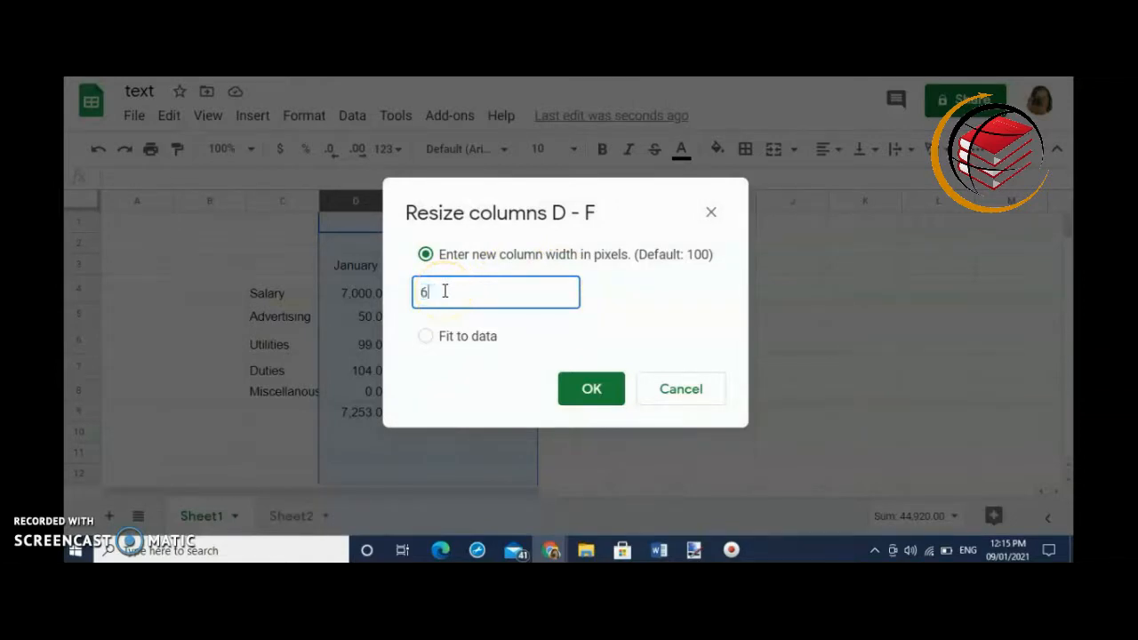
{"action": "type", "text": "65"}
{"action": "left_click", "coordinate": [590, 389]}
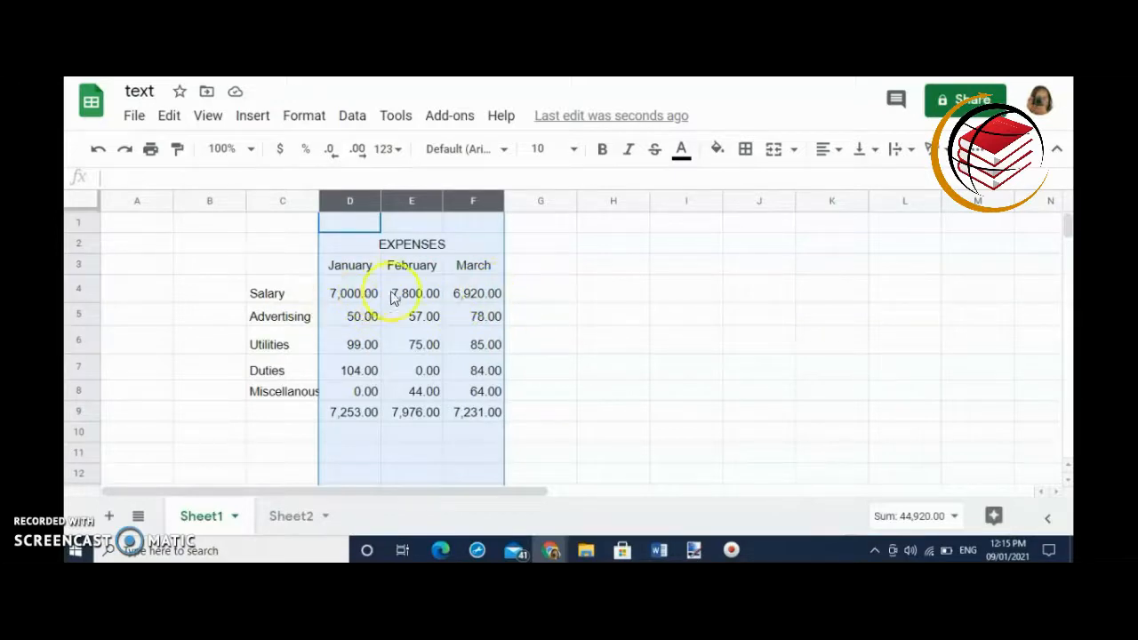
{"action": "left_click", "coordinate": [603, 378]}
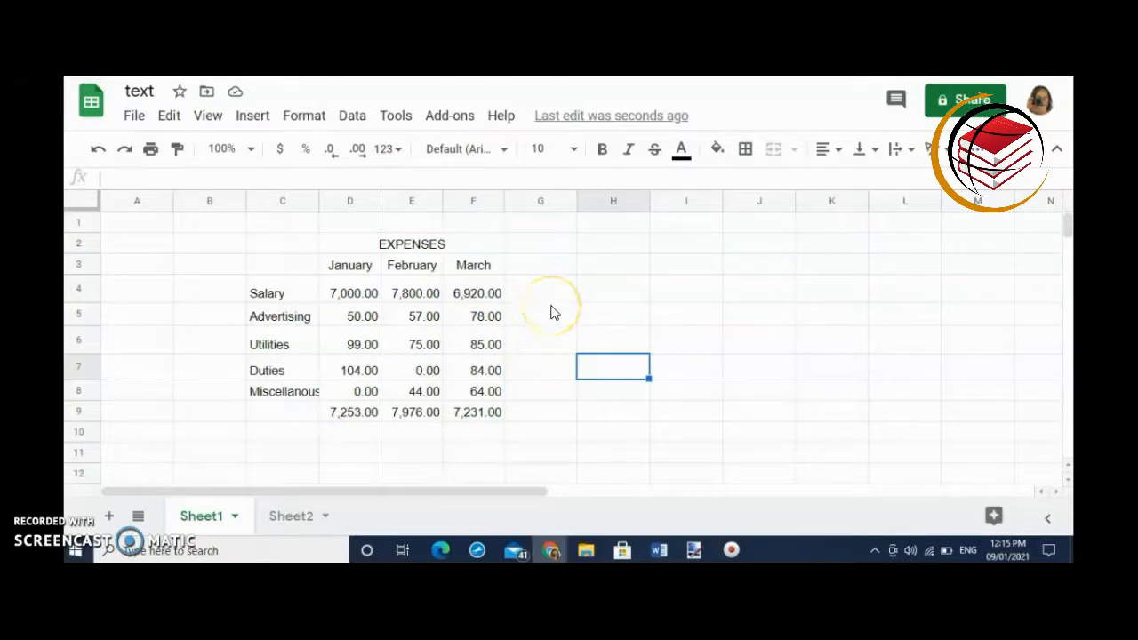
Step: Fit columns F (March) and E (February) to their data, including widening column F and refitting it
{"action": "left_click", "coordinate": [504, 203]}
{"action": "left_click_drag", "start_coordinate": [502, 203], "coordinate": [498, 206]}
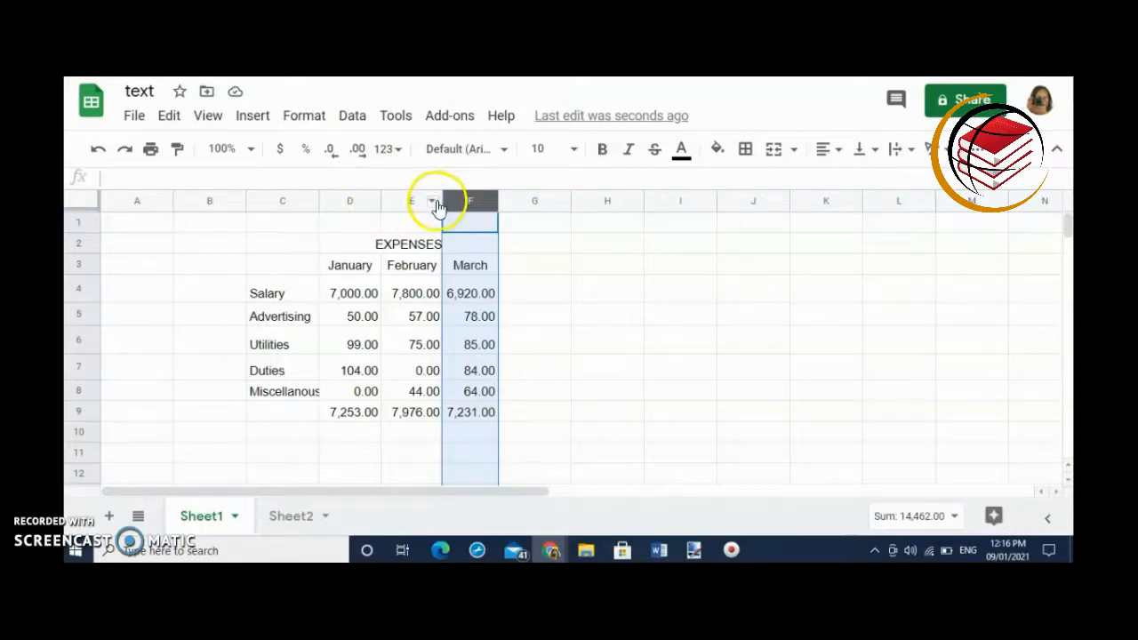
{"action": "left_click_drag", "start_coordinate": [438, 200], "coordinate": [435, 200]}
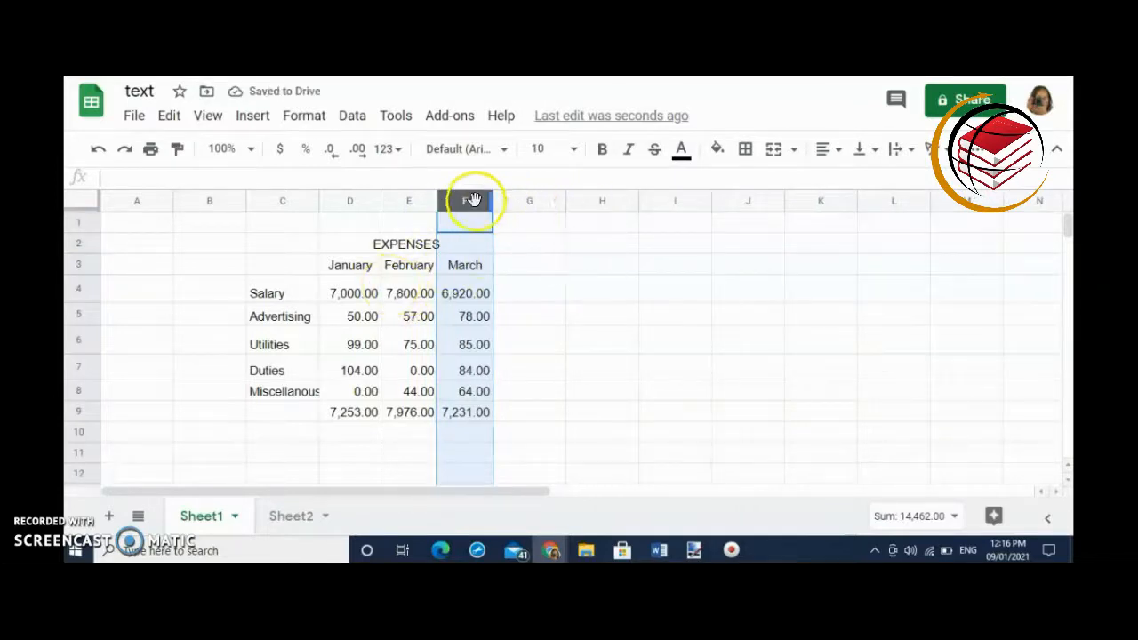
{"action": "left_click_drag", "start_coordinate": [494, 200], "coordinate": [551, 206]}
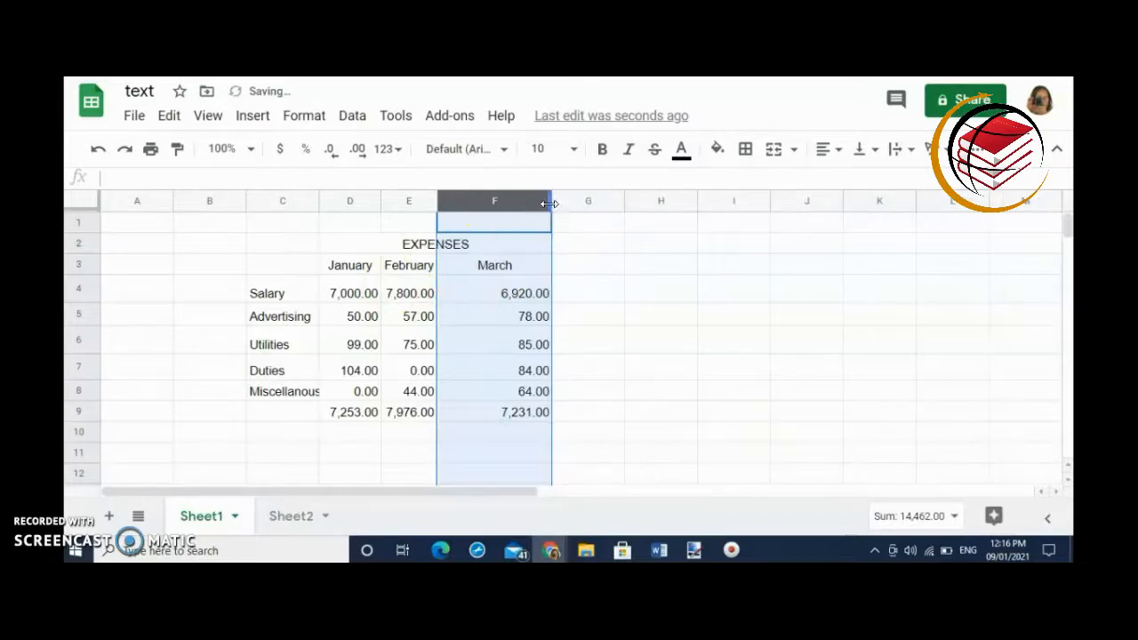
{"action": "double_click", "coordinate": [549, 204]}
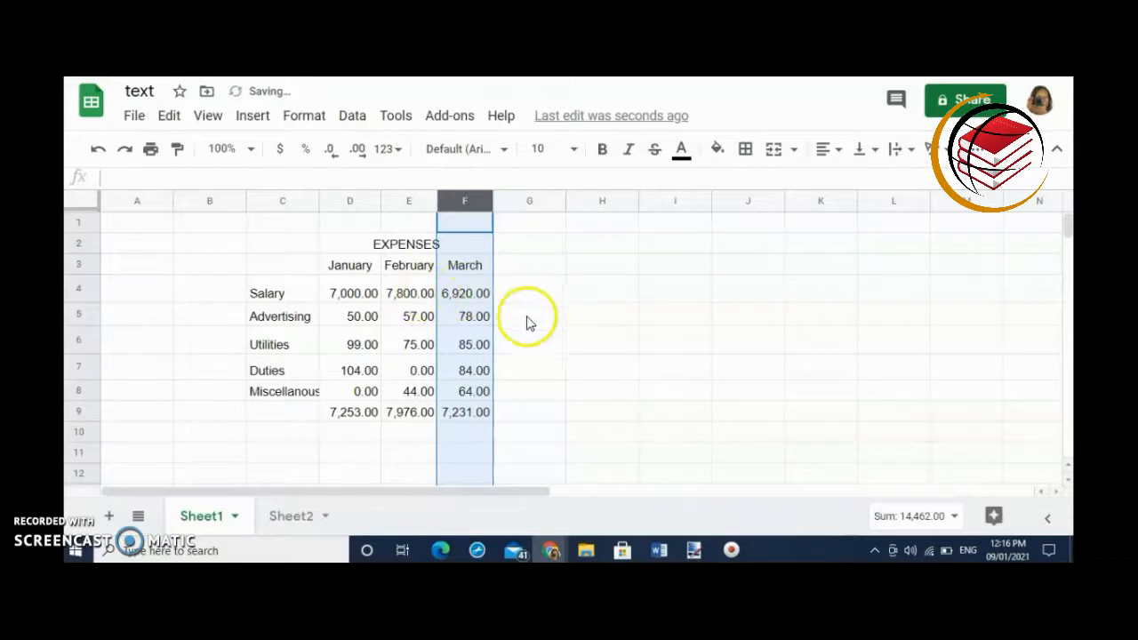
Step: Reduce row 6 (Utilities) to fit its data, enlarge its height, and fit it to the data again
{"action": "left_click", "coordinate": [87, 340]}
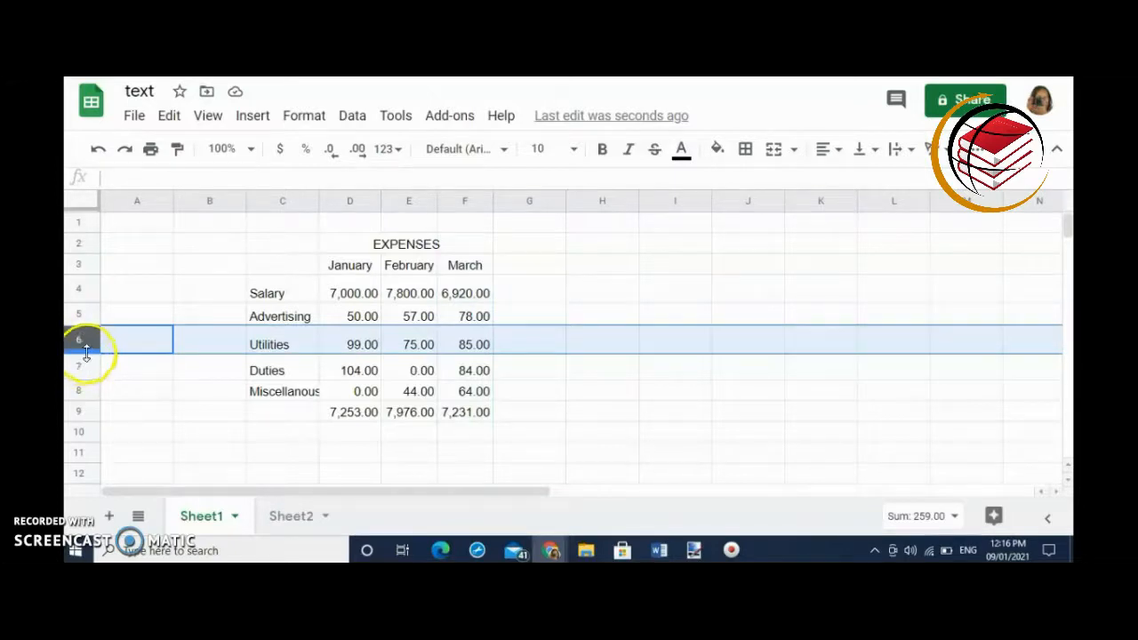
{"action": "left_click_drag", "start_coordinate": [86, 353], "coordinate": [85, 344]}
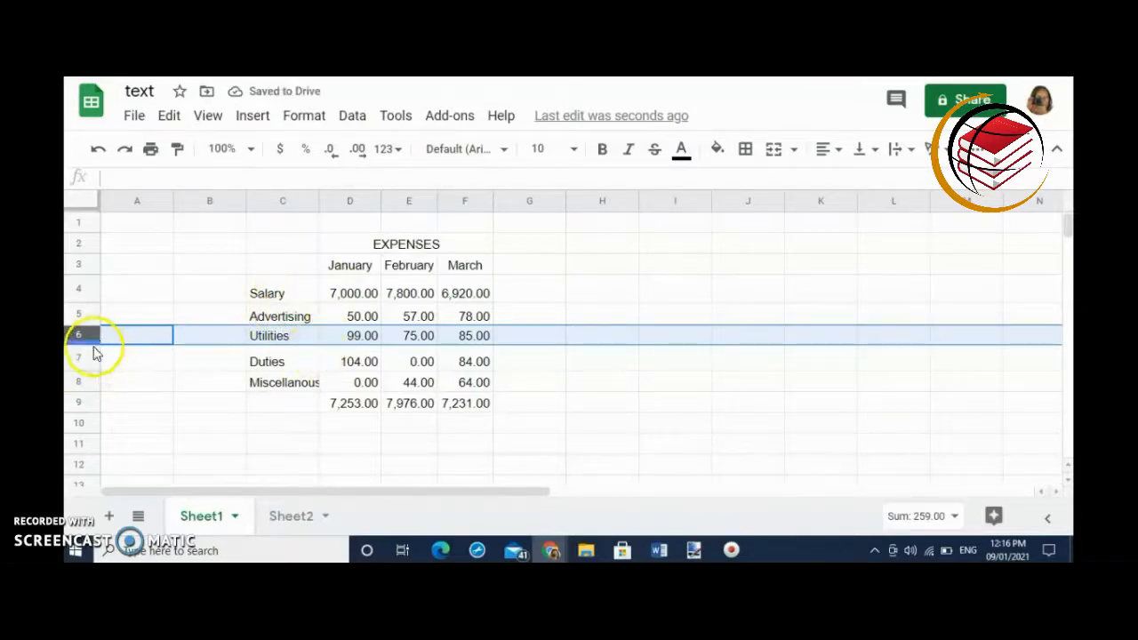
{"action": "left_click_drag", "start_coordinate": [96, 344], "coordinate": [96, 368]}
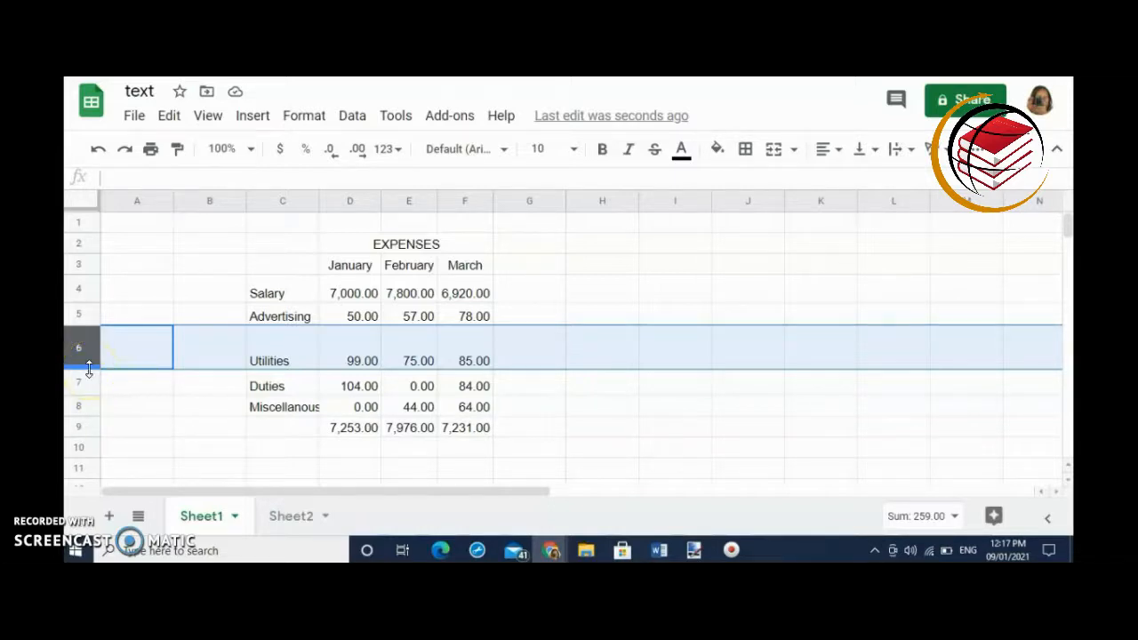
{"action": "double_click", "coordinate": [89, 369]}
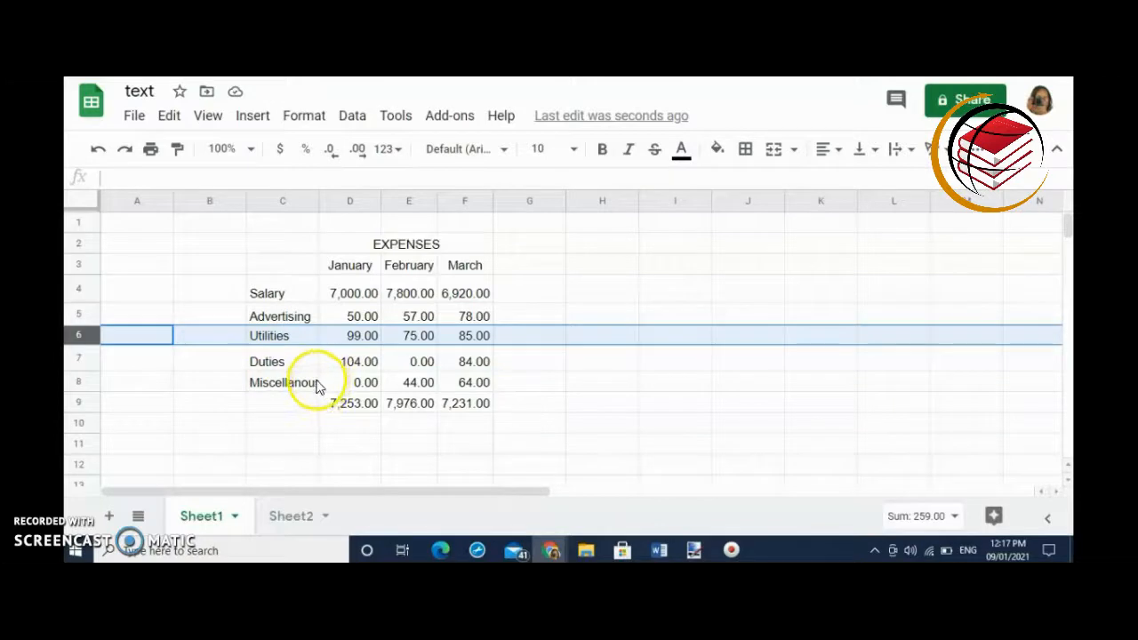
Step: Fit the width of column C to its longest expense label
{"action": "left_click_drag", "start_coordinate": [317, 200], "coordinate": [316, 200]}
{"action": "double_click", "coordinate": [316, 200]}
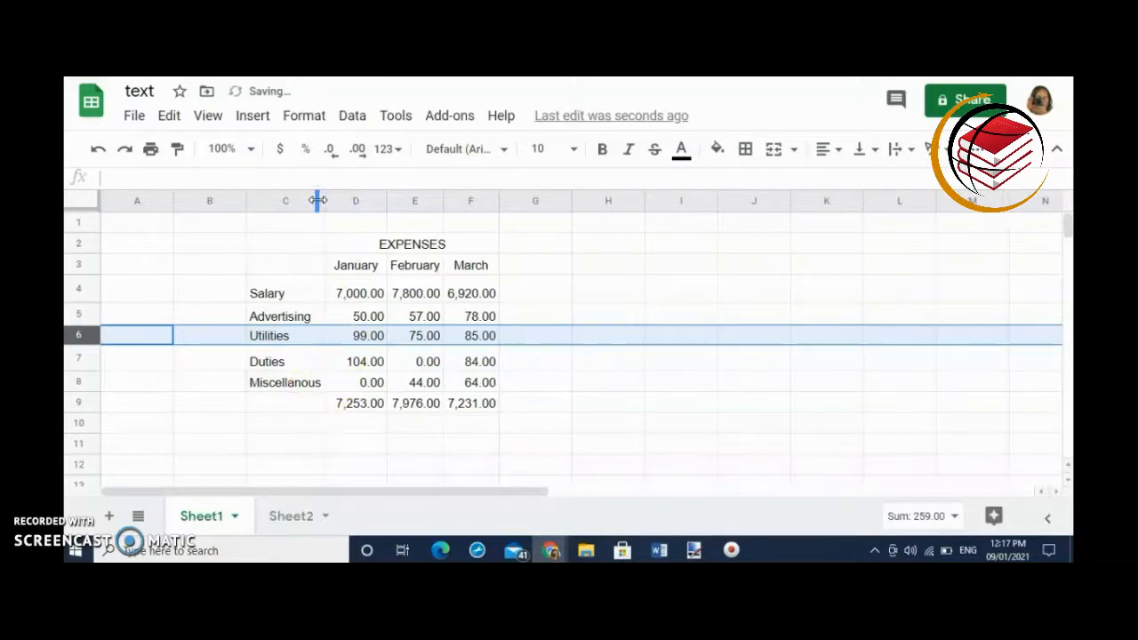